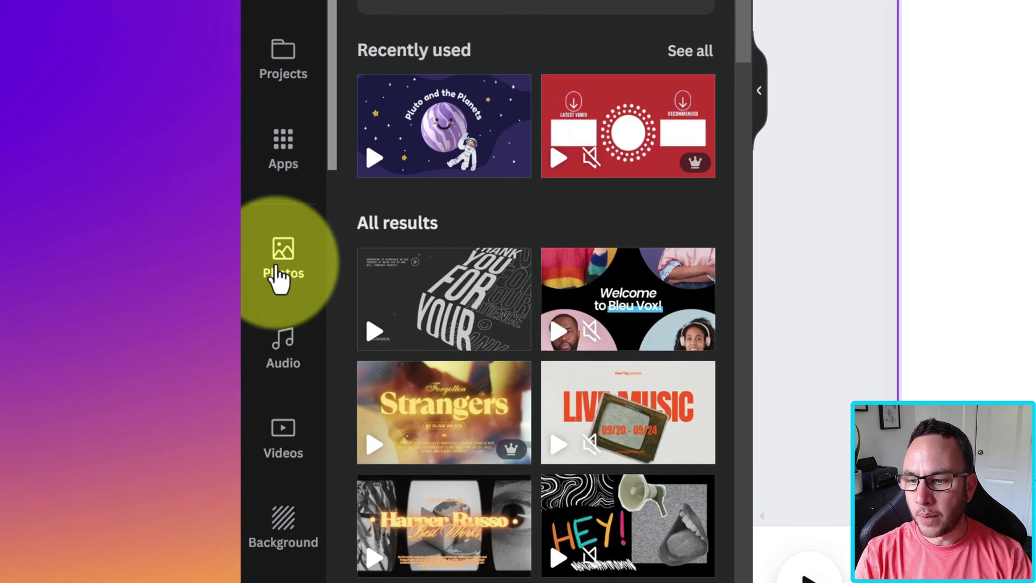
Step: Search stock photos for 'beach' and add the palm-leaf beach photo to the page
{"action": "left_click", "coordinate": [279, 275]}
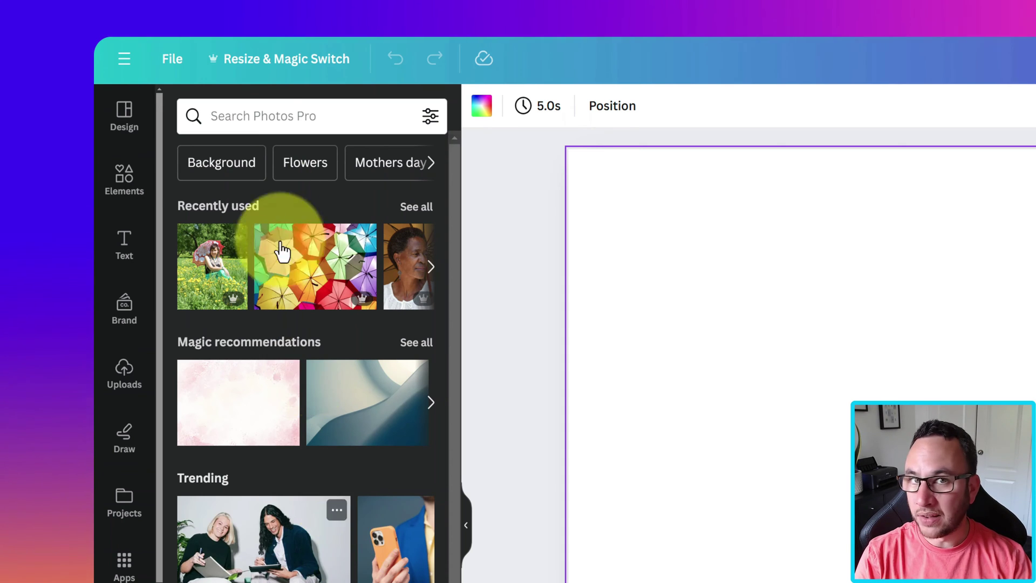
{"action": "left_click", "coordinate": [250, 113]}
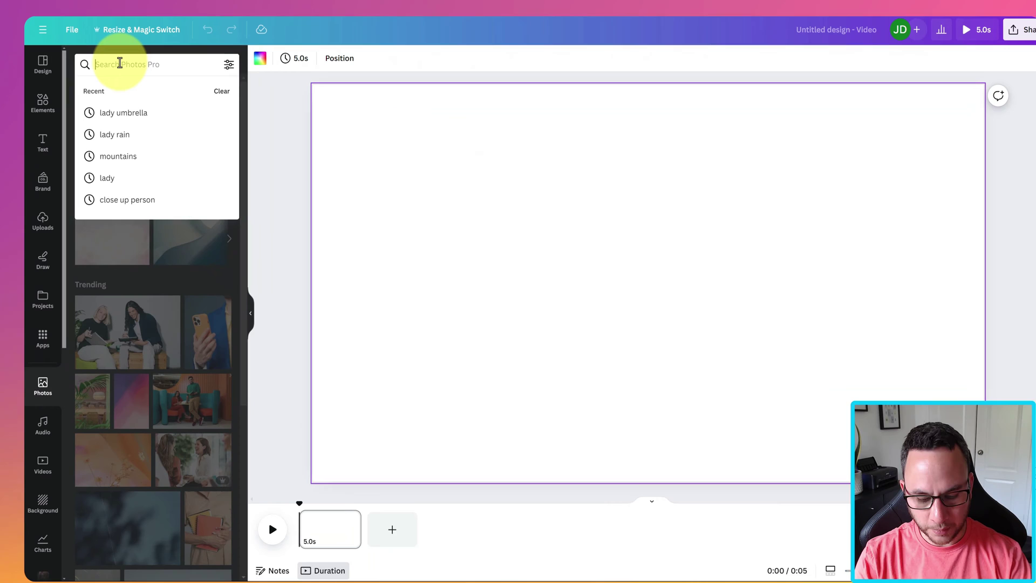
{"action": "type", "text": "beach"}
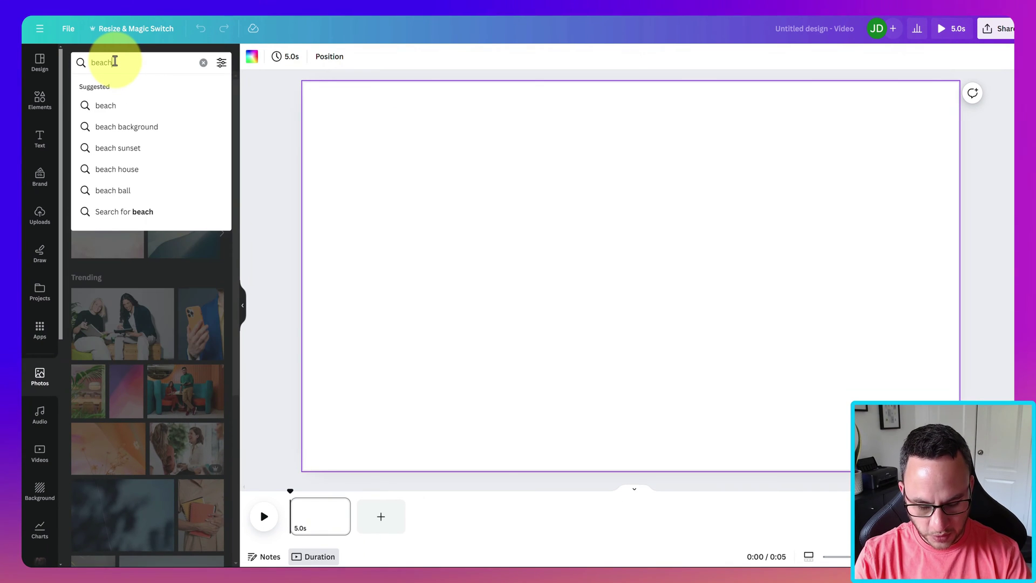
{"action": "key", "text": "Return"}
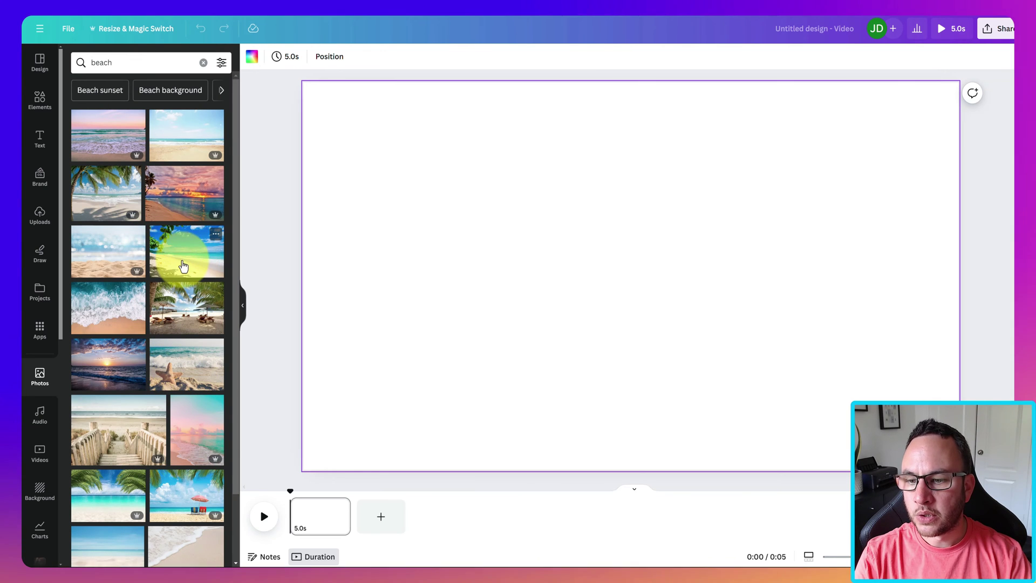
{"action": "scroll", "coordinate": [186, 243], "scroll_direction": "down", "scroll_amount": 1}
{"action": "left_click", "coordinate": [197, 213]}
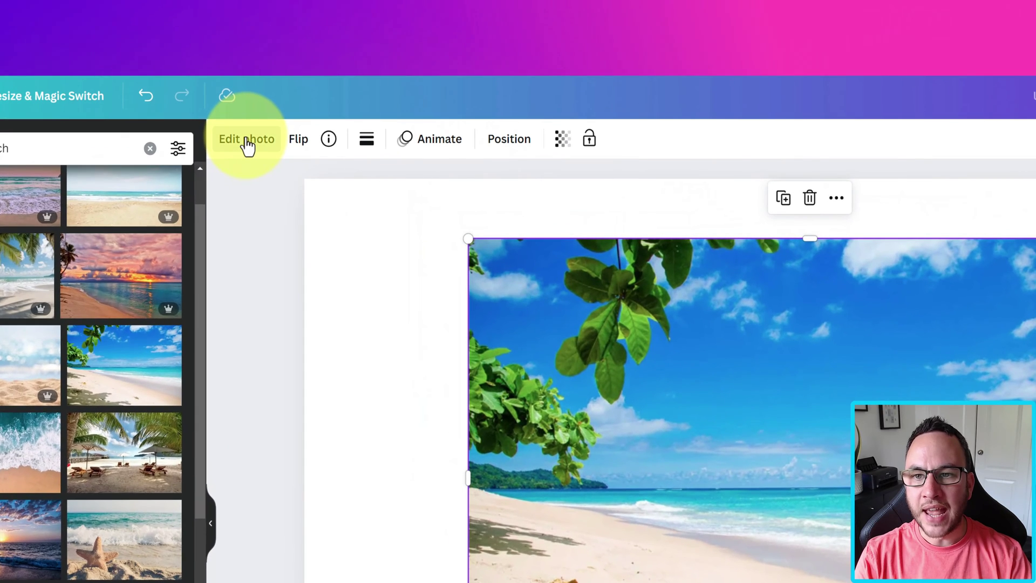
Step: Open the Edit photo tools for the selected beach photo
{"action": "left_click", "coordinate": [246, 141]}
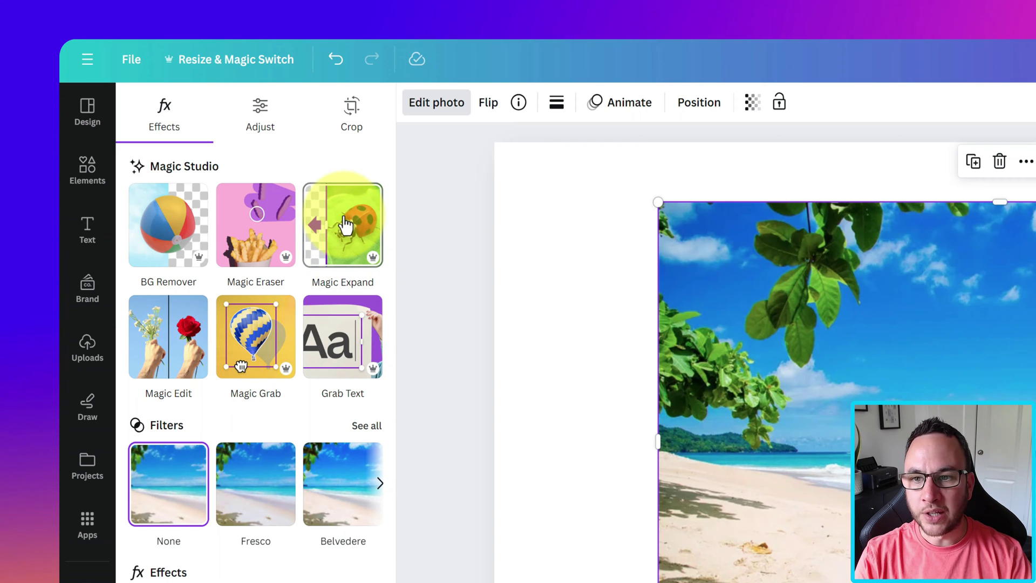
Step: Start Magic Expand and resize the expand frame's corners around the beach photo
{"action": "left_click", "coordinate": [345, 225]}
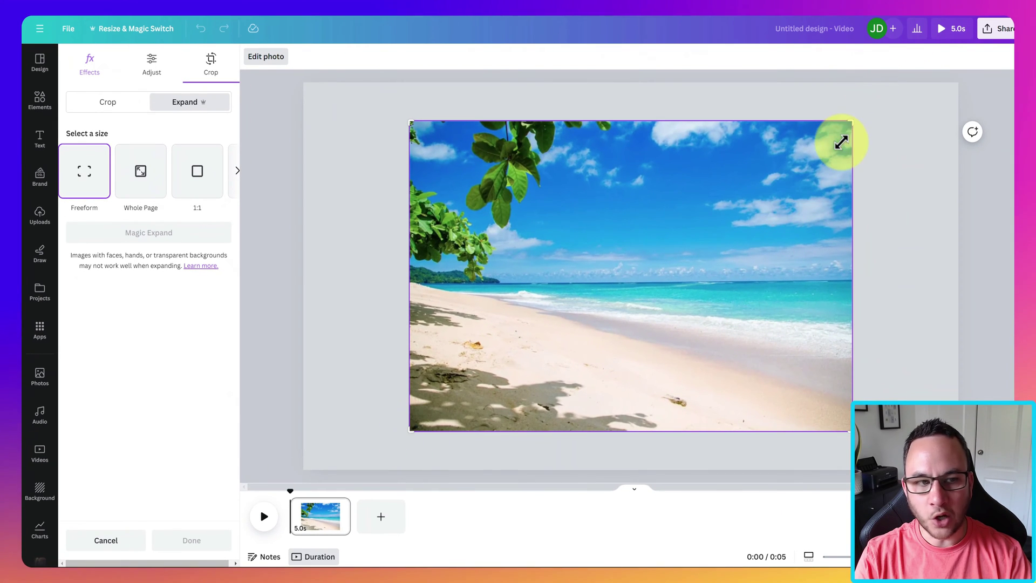
{"action": "mouse_move", "coordinate": [851, 124]}
{"action": "left_mouse_down"}
{"action": "mouse_move", "coordinate": [863, 108]}
{"action": "mouse_move", "coordinate": [946, 111]}
{"action": "mouse_move", "coordinate": [853, 120]}
{"action": "left_mouse_up"}
{"action": "left_click_drag", "start_coordinate": [907, 142], "coordinate": [941, 141]}
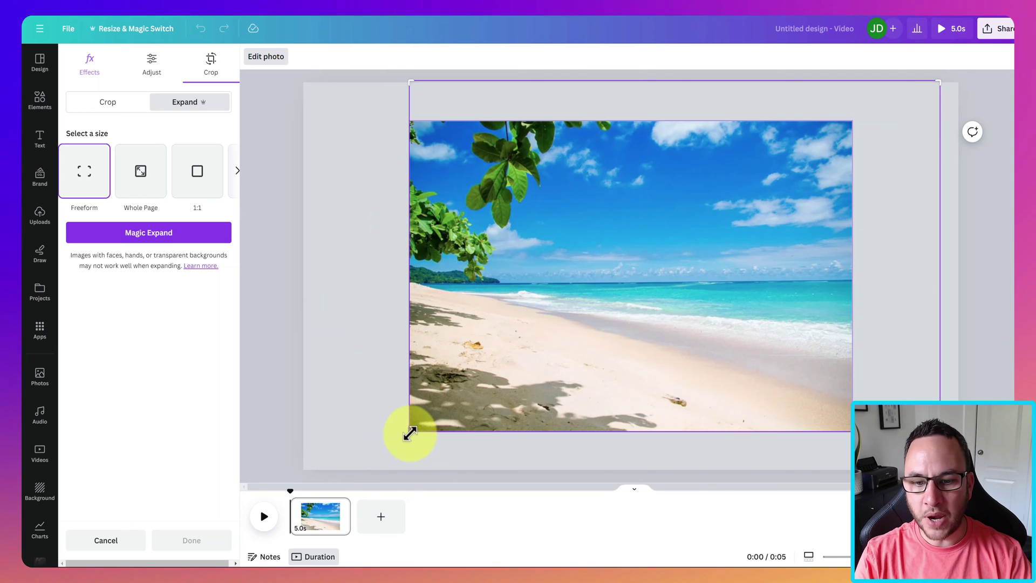
{"action": "left_click_drag", "start_coordinate": [402, 435], "coordinate": [296, 465]}
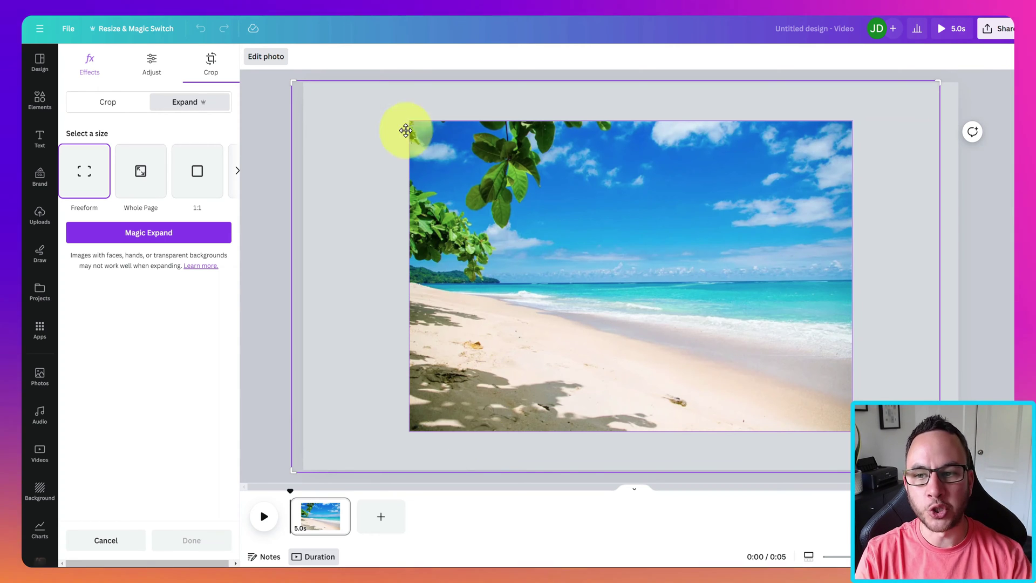
{"action": "left_click_drag", "start_coordinate": [289, 83], "coordinate": [393, 119]}
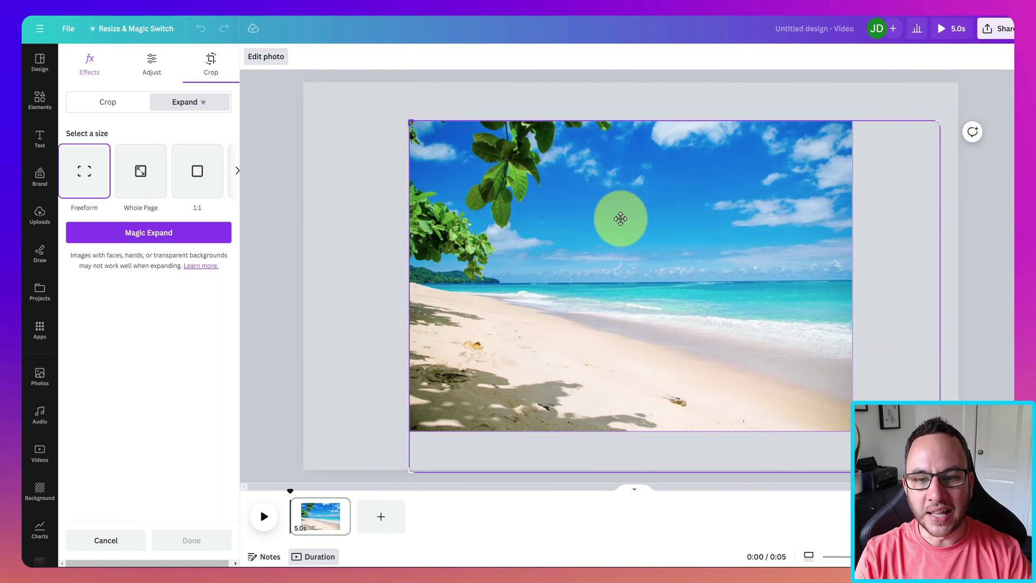
{"action": "left_click_drag", "start_coordinate": [940, 471], "coordinate": [941, 337]}
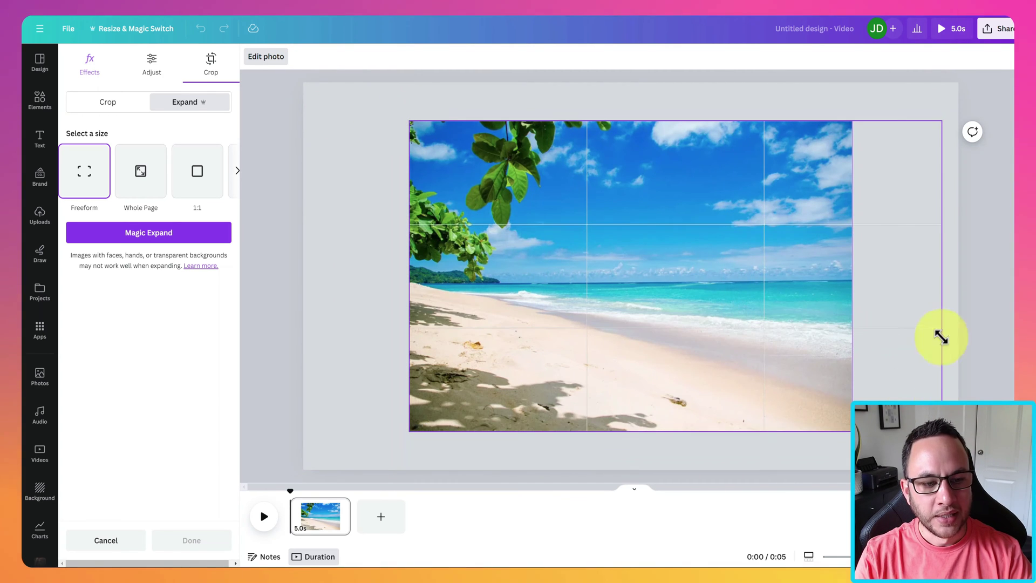
{"action": "left_click_drag", "start_coordinate": [946, 124], "coordinate": [956, 121]}
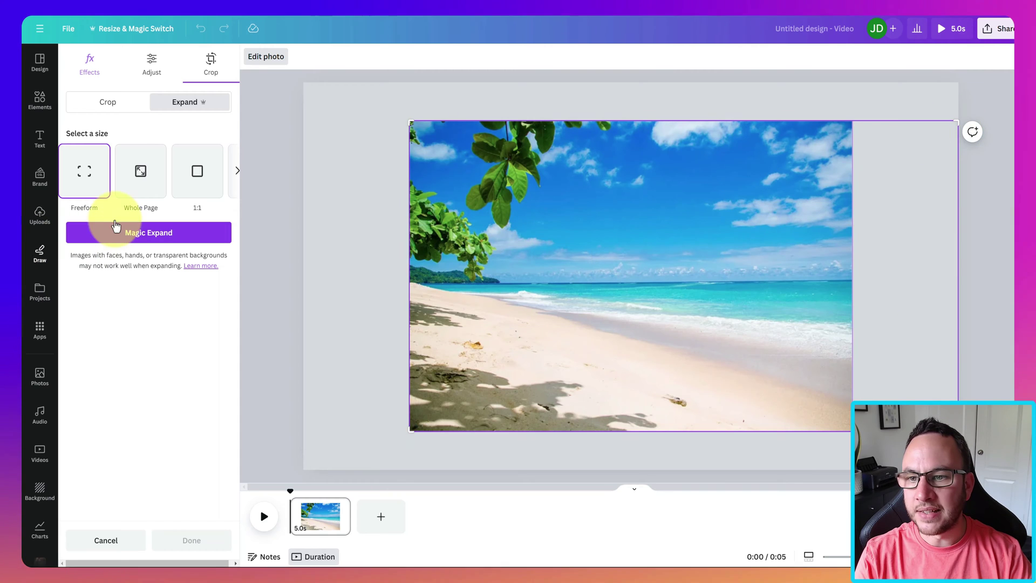
Step: Browse the expand size presets and settle on Whole Page
{"action": "left_click", "coordinate": [132, 170]}
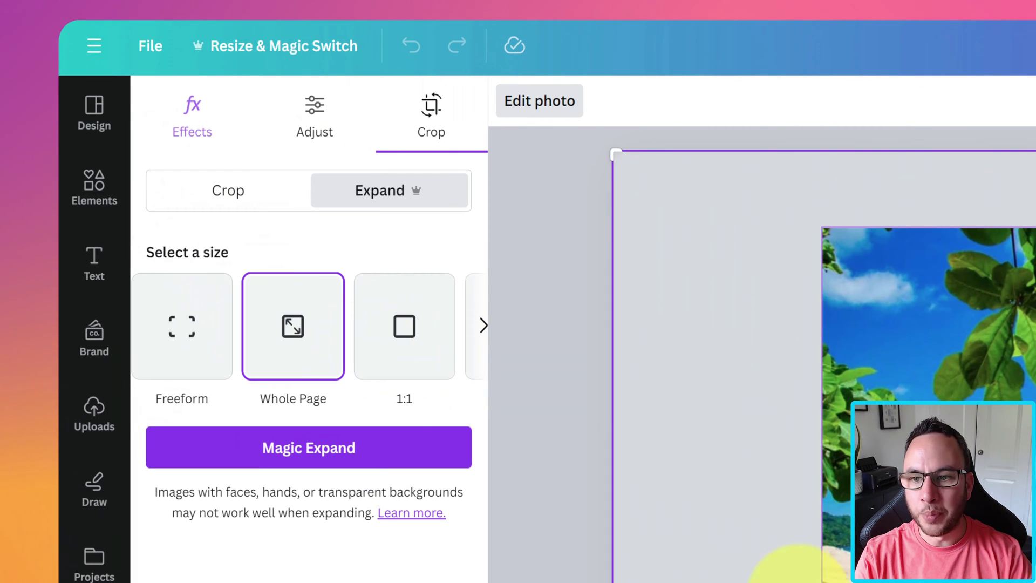
{"action": "left_click", "coordinate": [472, 337]}
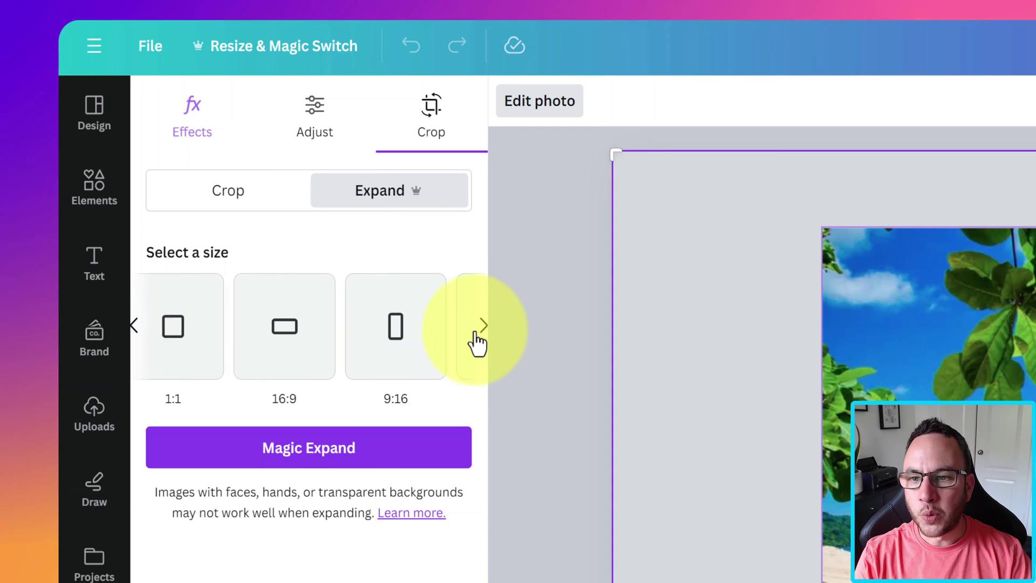
{"action": "left_click", "coordinate": [429, 367]}
{"action": "left_click", "coordinate": [482, 330]}
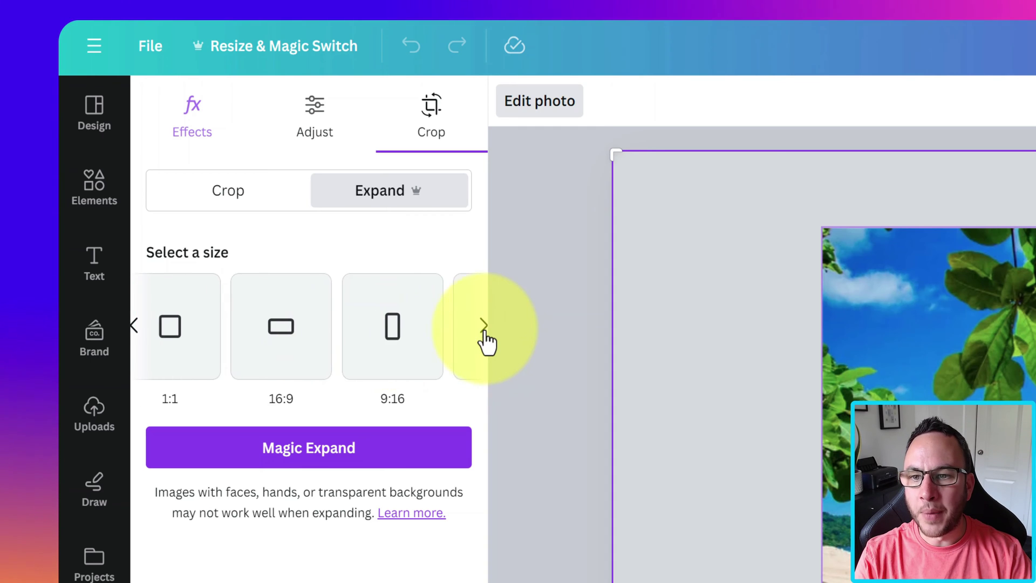
{"action": "left_click", "coordinate": [134, 327]}
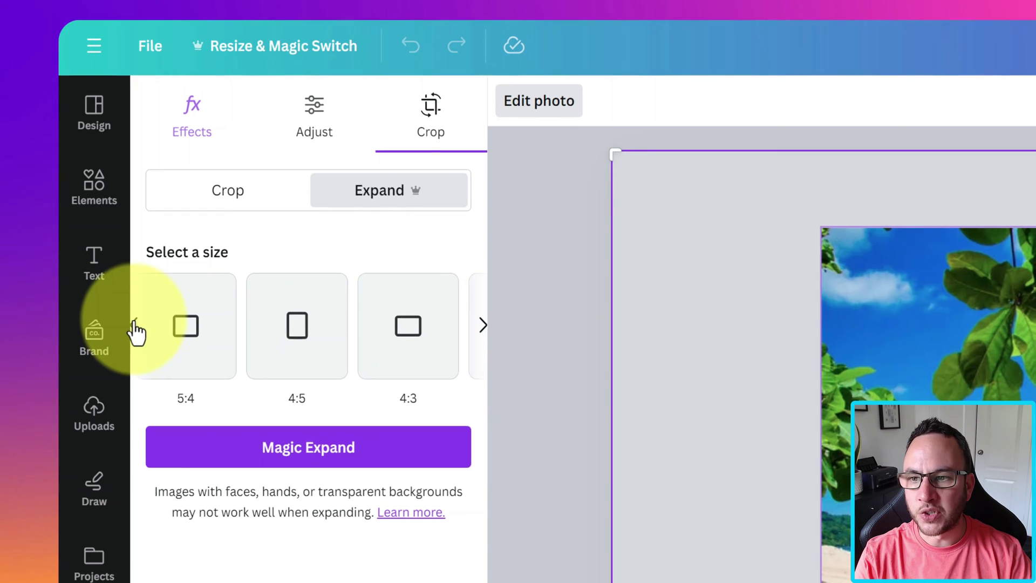
{"action": "left_click", "coordinate": [134, 329]}
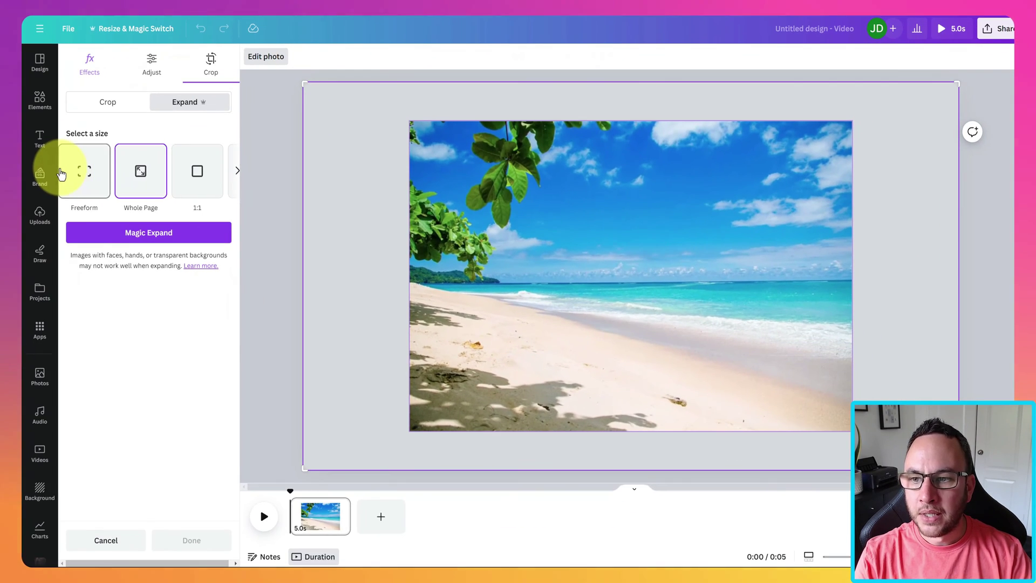
{"action": "left_click", "coordinate": [80, 172]}
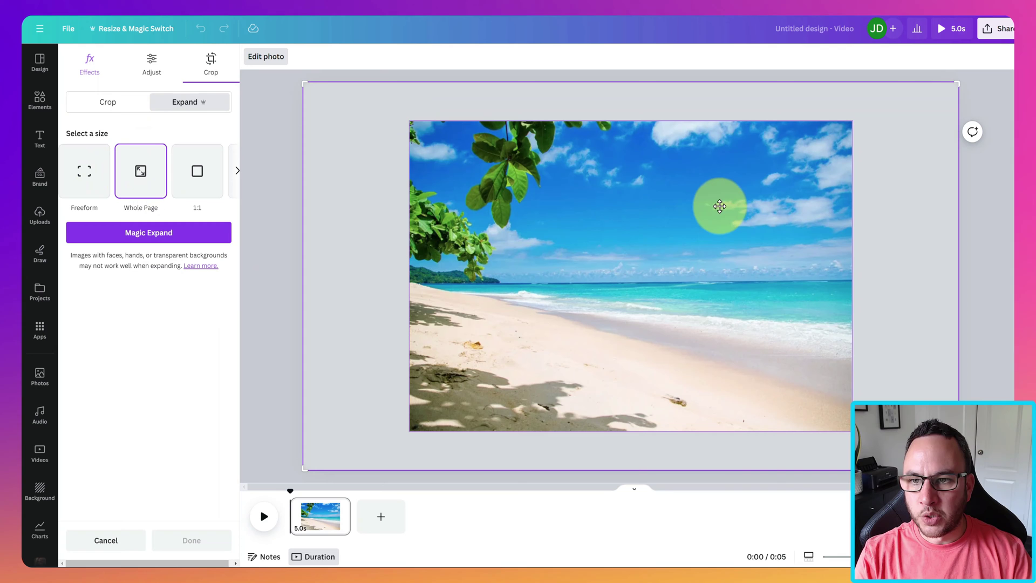
Step: Generate the whole-page expansion, compare the versions, and keep the fourth one
{"action": "left_click", "coordinate": [143, 238]}
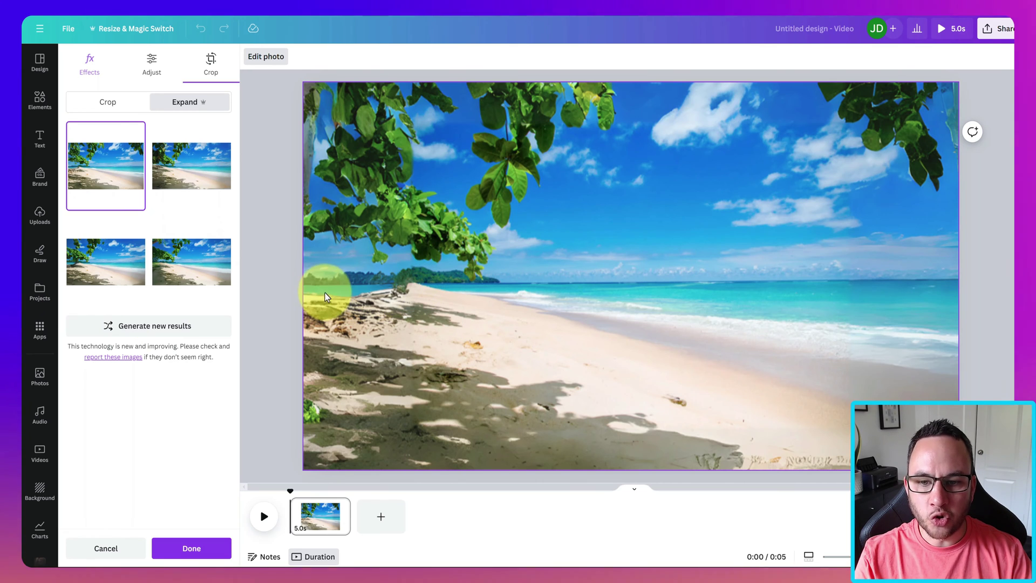
{"action": "left_click", "coordinate": [197, 186]}
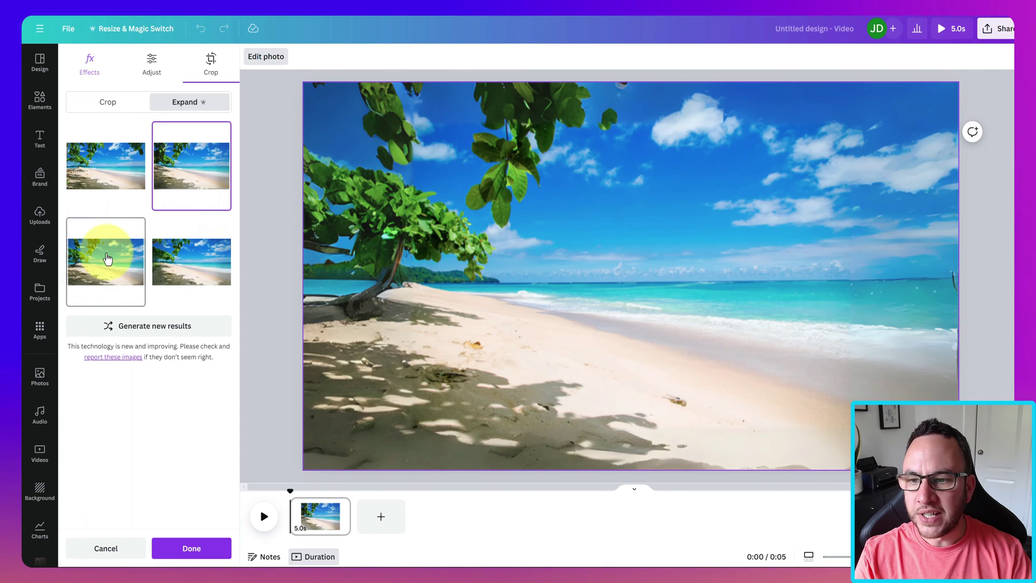
{"action": "left_click", "coordinate": [185, 260]}
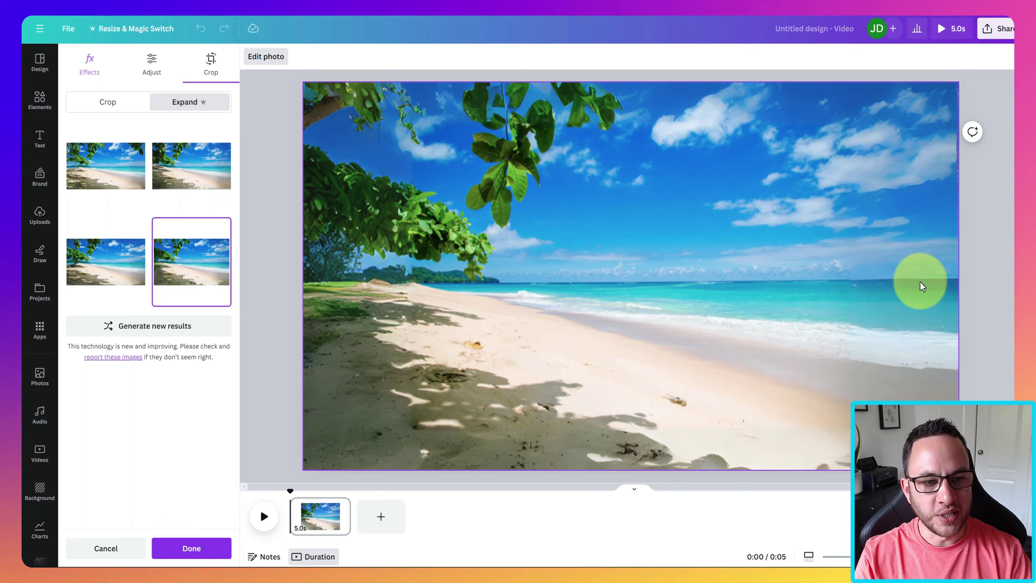
{"action": "left_click", "coordinate": [211, 549]}
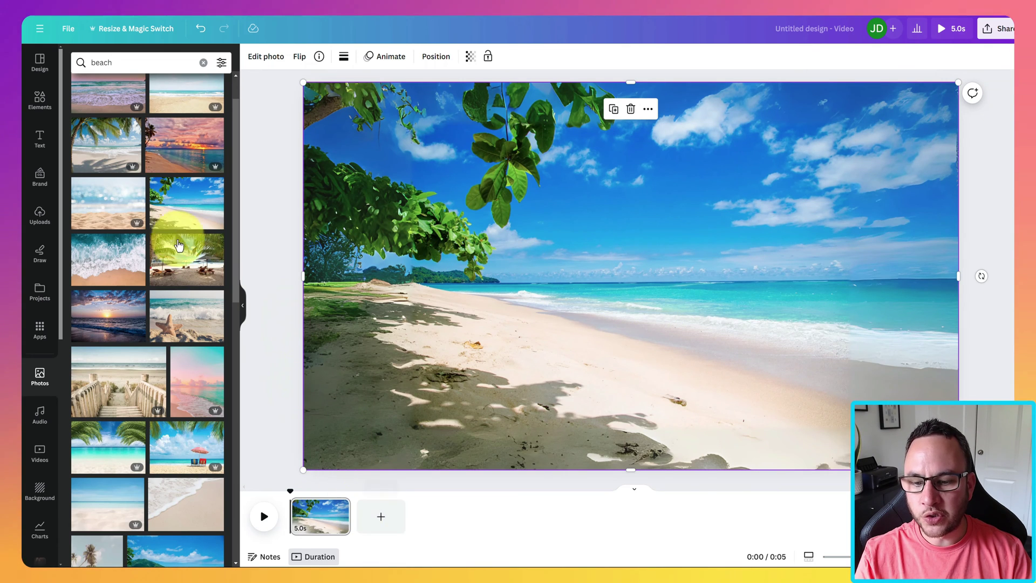
Step: Add a second beach photo copy, shrink it, and position it in the upper right
{"action": "left_click", "coordinate": [190, 206]}
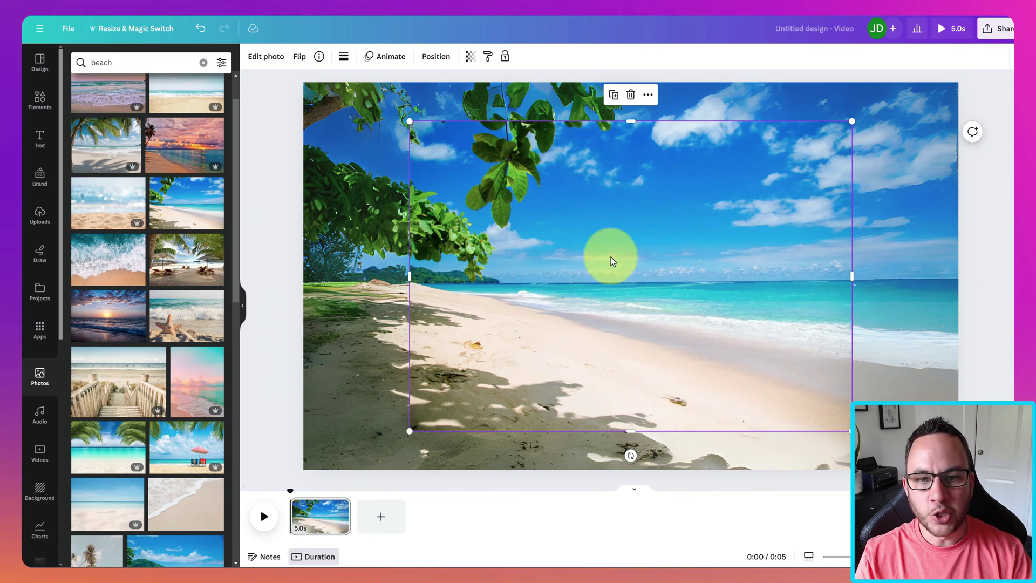
{"action": "left_click_drag", "start_coordinate": [588, 269], "coordinate": [560, 250]}
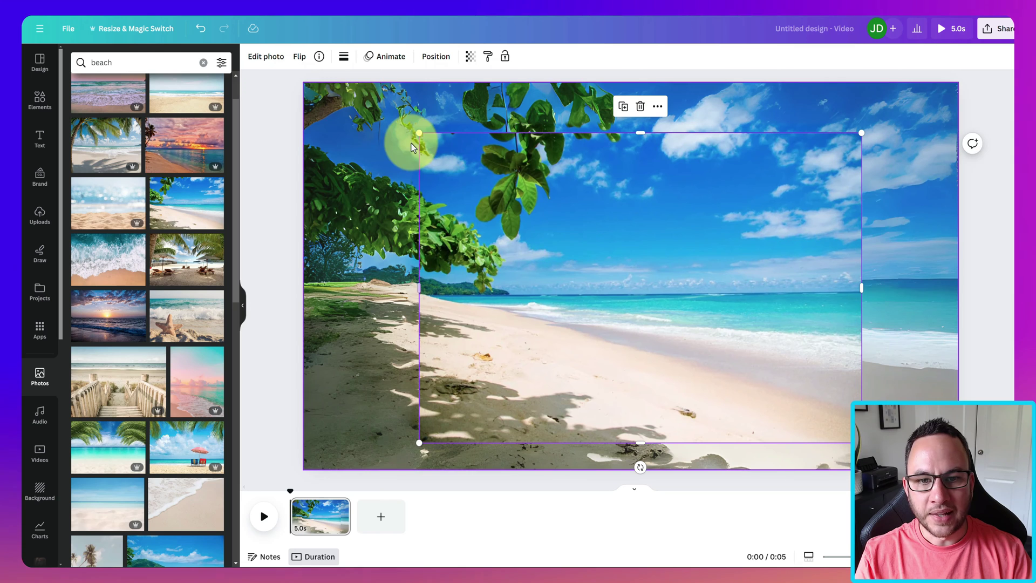
{"action": "left_click_drag", "start_coordinate": [419, 133], "coordinate": [595, 255]}
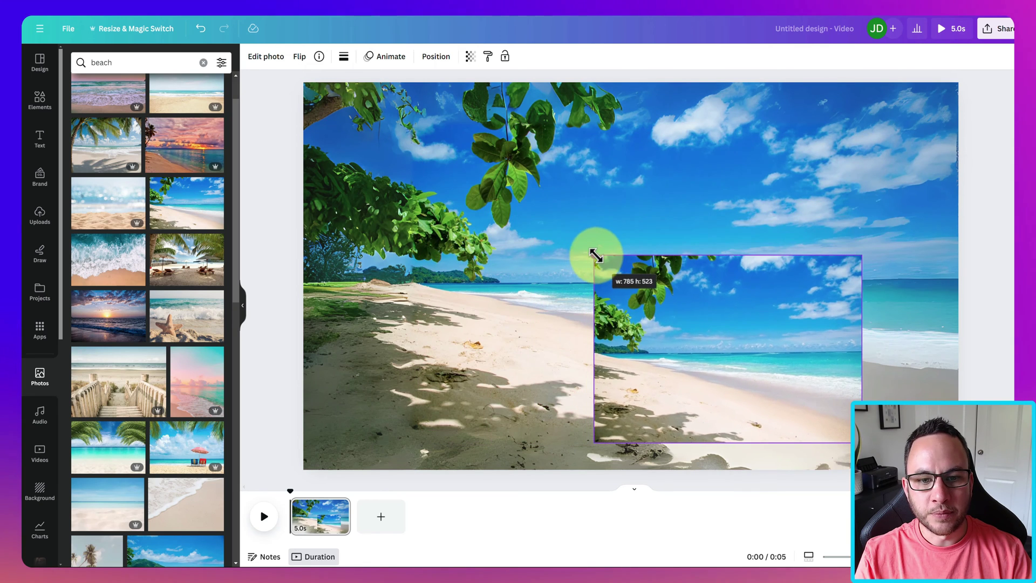
{"action": "left_click_drag", "start_coordinate": [688, 355], "coordinate": [767, 189]}
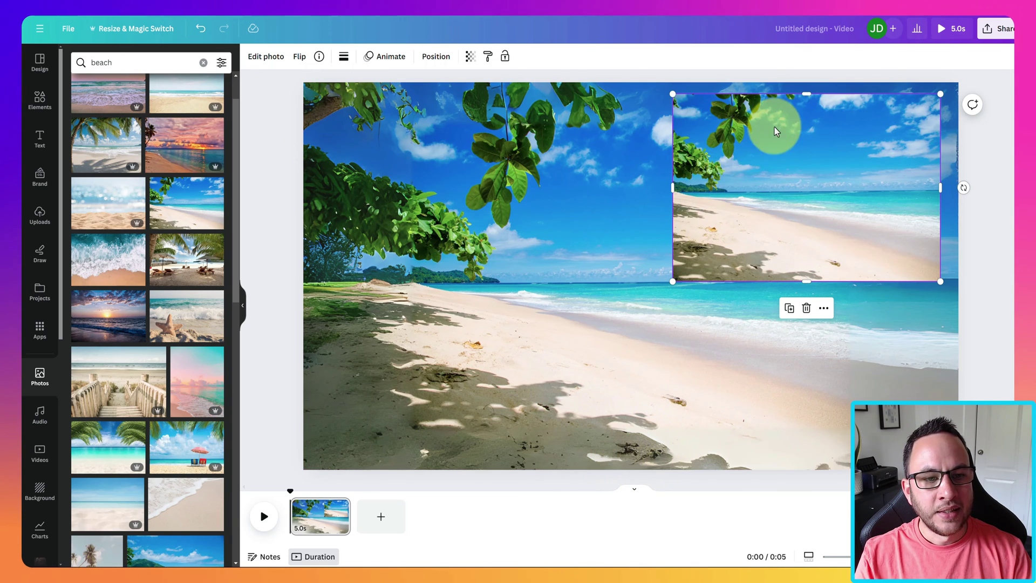
{"action": "left_click_drag", "start_coordinate": [814, 148], "coordinate": [719, 284]}
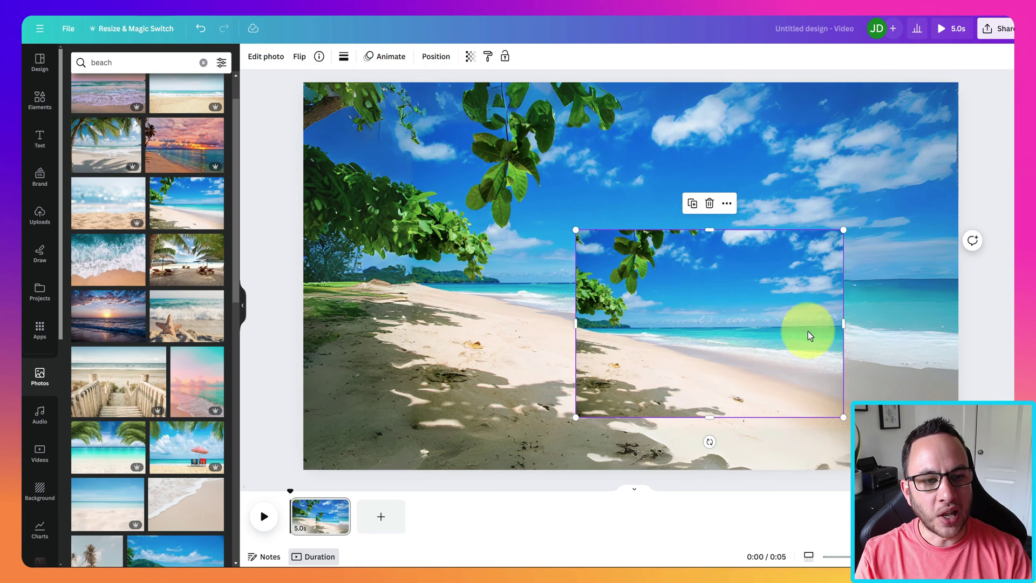
{"action": "left_click_drag", "start_coordinate": [808, 332], "coordinate": [707, 291]}
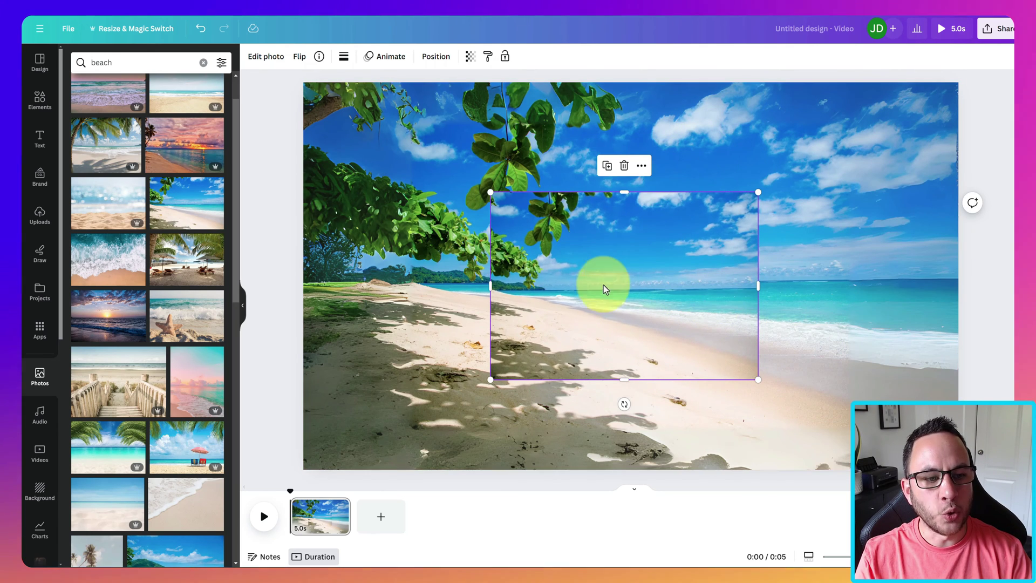
{"action": "left_click_drag", "start_coordinate": [618, 283], "coordinate": [771, 214]}
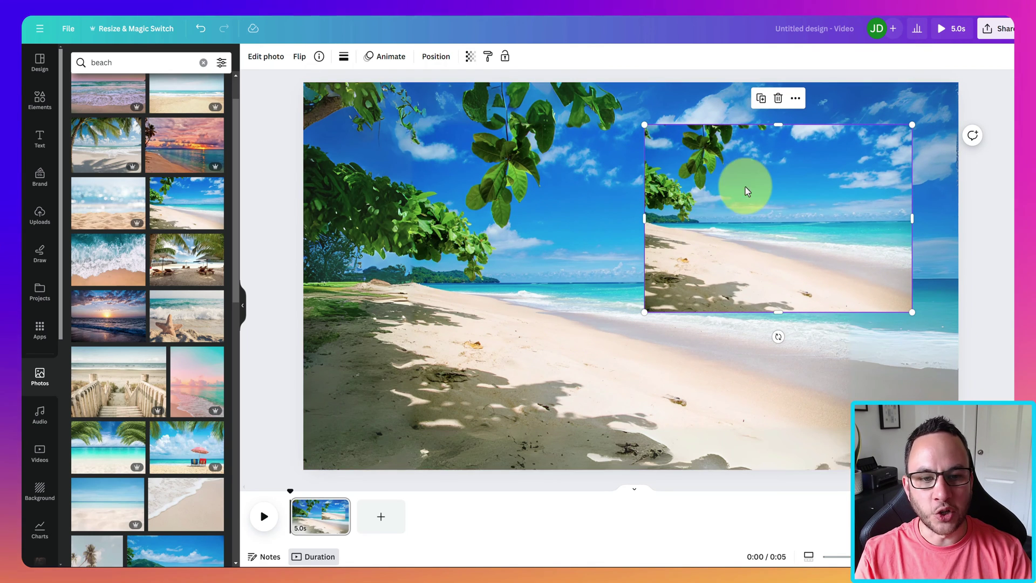
{"action": "left_click_drag", "start_coordinate": [761, 231], "coordinate": [728, 247]}
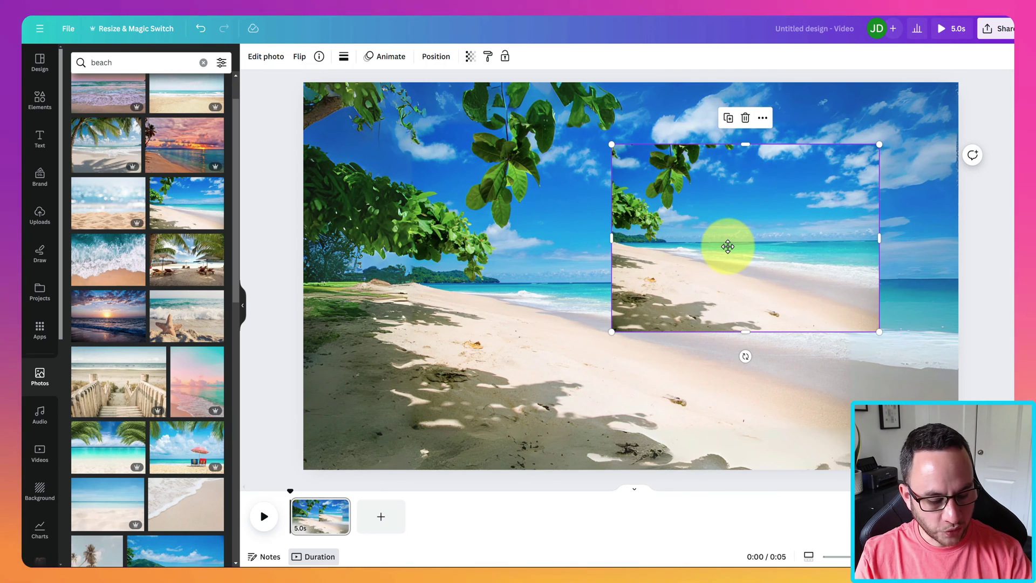
Step: Delete the small beach photo and search stock photos for 'mountains'
{"action": "key", "text": "Delete"}
{"action": "key", "text": "Delete"}
{"action": "double_click", "coordinate": [102, 62]}
{"action": "type", "text": "mountains"}
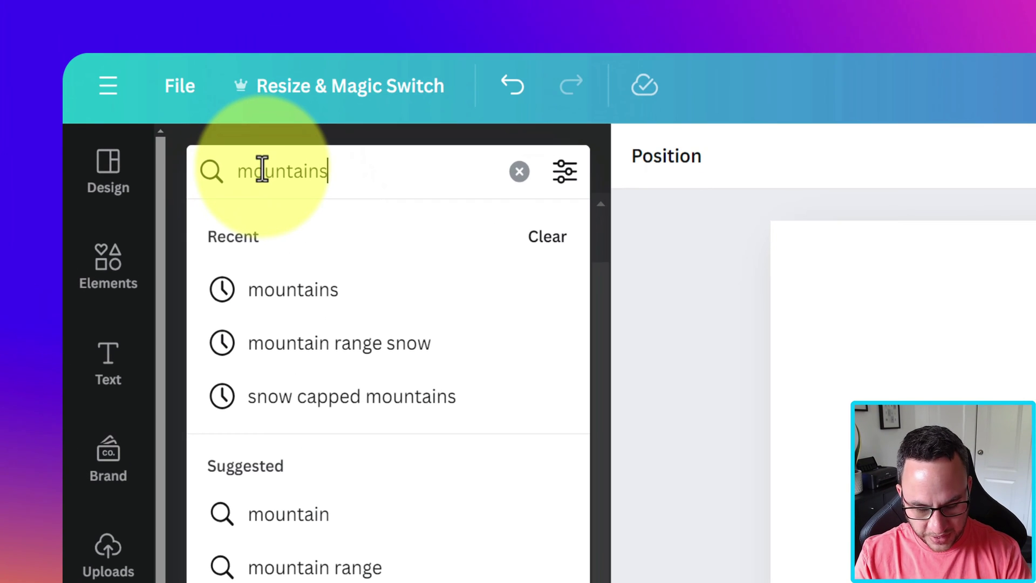
{"action": "key", "text": "Return"}
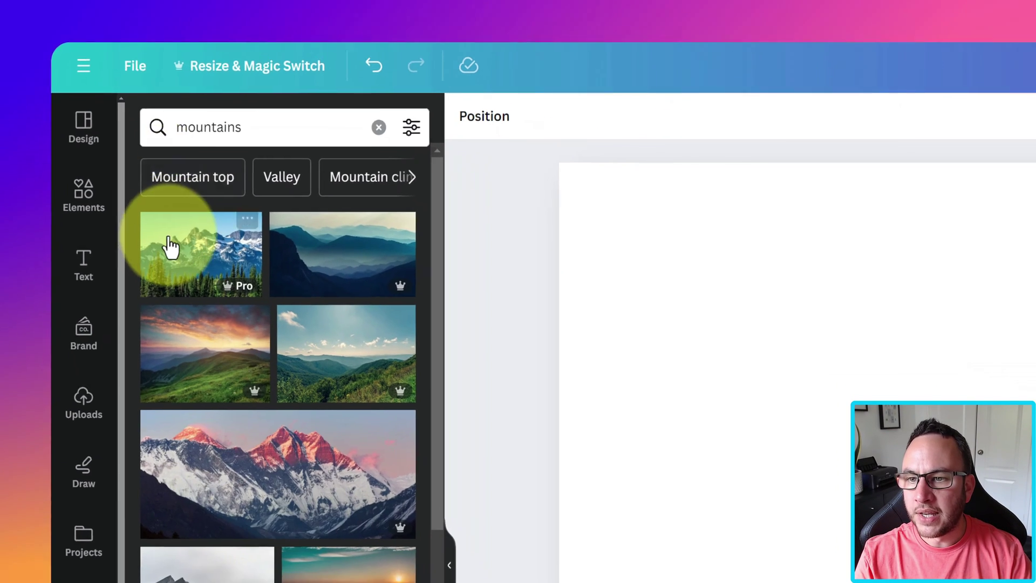
Step: Add the snowy mountain photo and align it with the page's left edge
{"action": "left_click", "coordinate": [181, 243]}
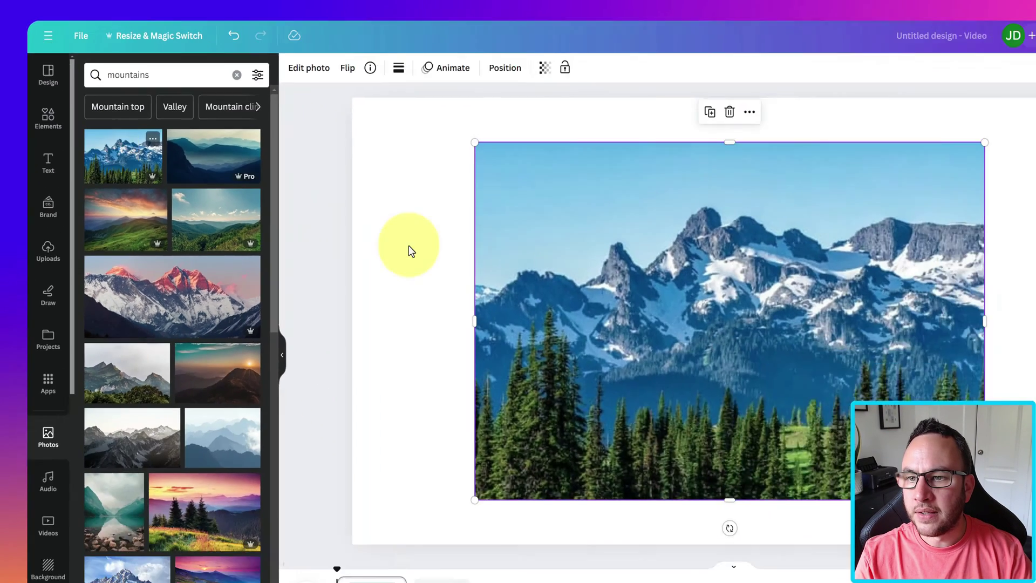
{"action": "left_click_drag", "start_coordinate": [832, 275], "coordinate": [699, 262]}
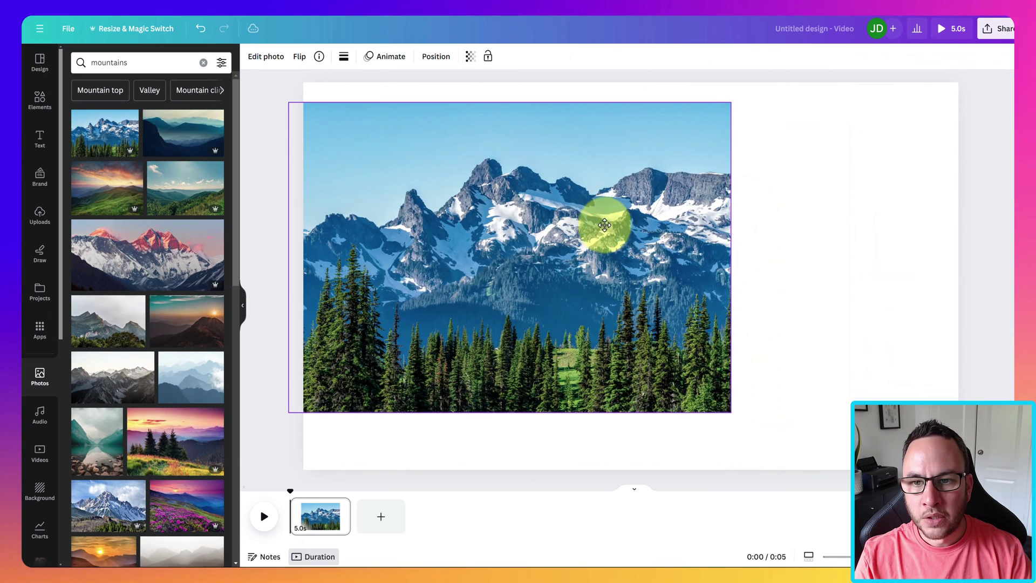
{"action": "left_click_drag", "start_coordinate": [604, 225], "coordinate": [590, 219]}
Step: Magic Expand the mountain photo past the right page edge and apply the first result
{"action": "left_click", "coordinate": [266, 57]}
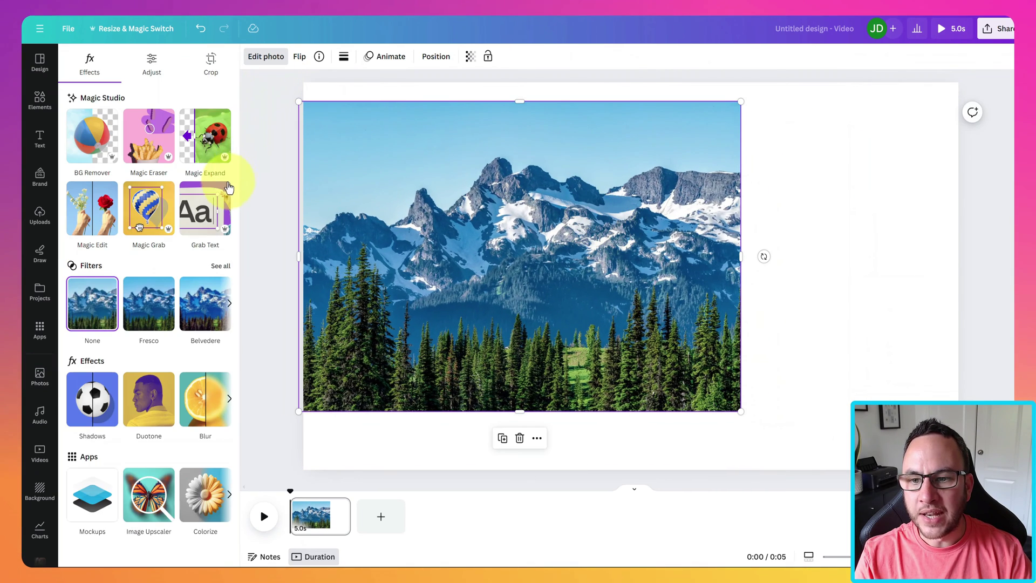
{"action": "left_click", "coordinate": [203, 149]}
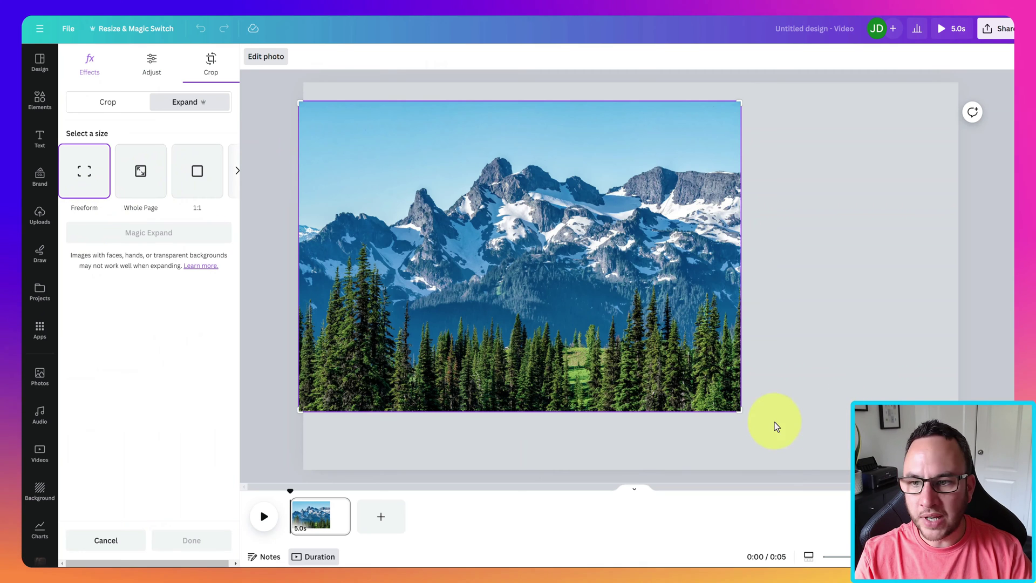
{"action": "left_click_drag", "start_coordinate": [775, 409], "coordinate": [979, 400]}
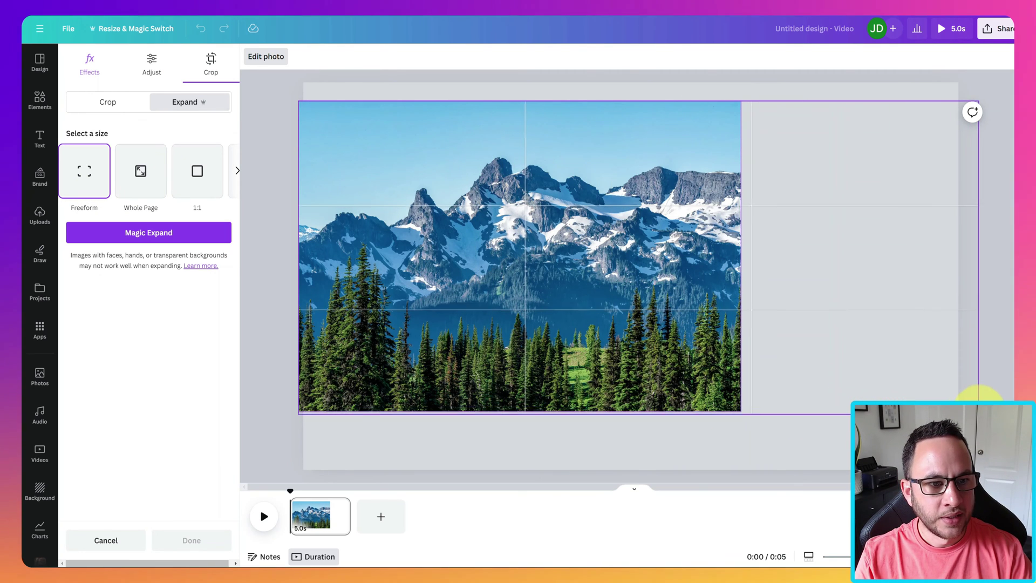
{"action": "left_click", "coordinate": [155, 235]}
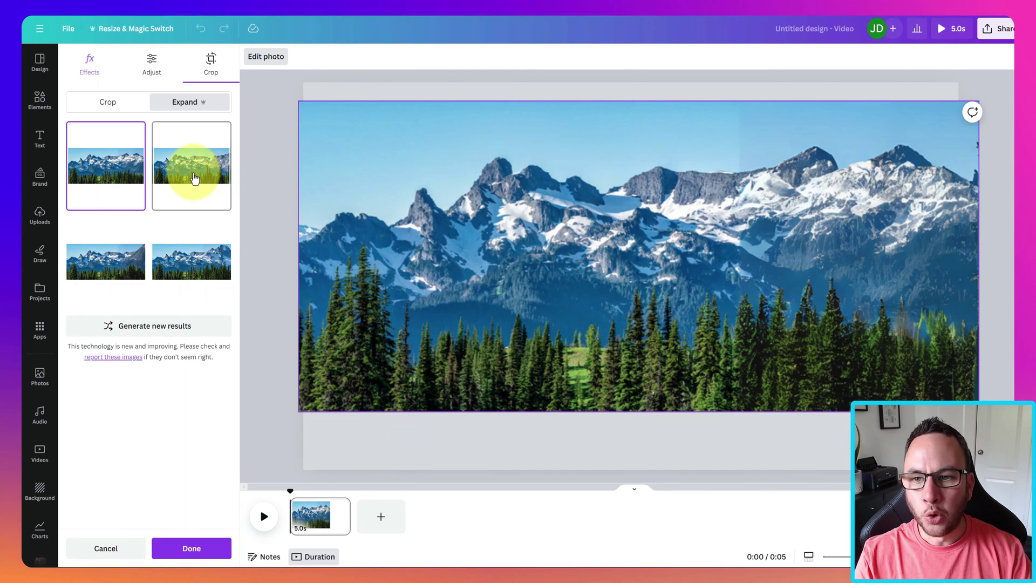
{"action": "left_click", "coordinate": [195, 178]}
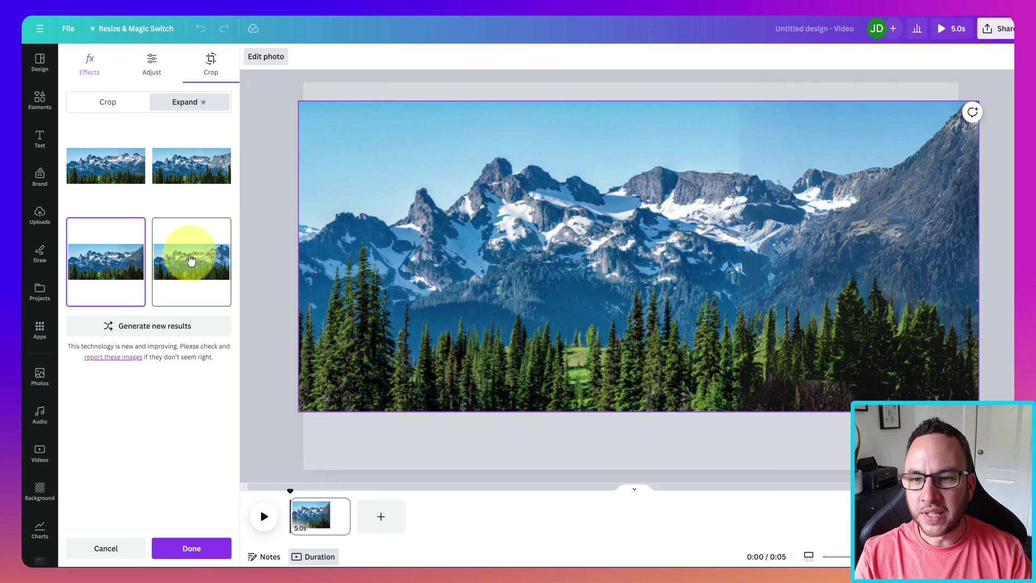
{"action": "left_click", "coordinate": [190, 260]}
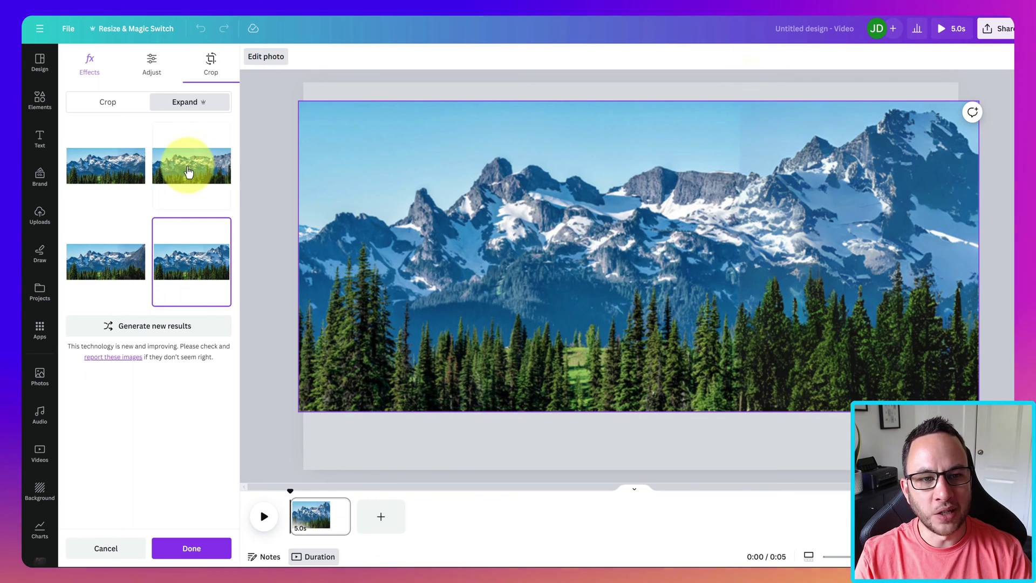
{"action": "left_click", "coordinate": [120, 167]}
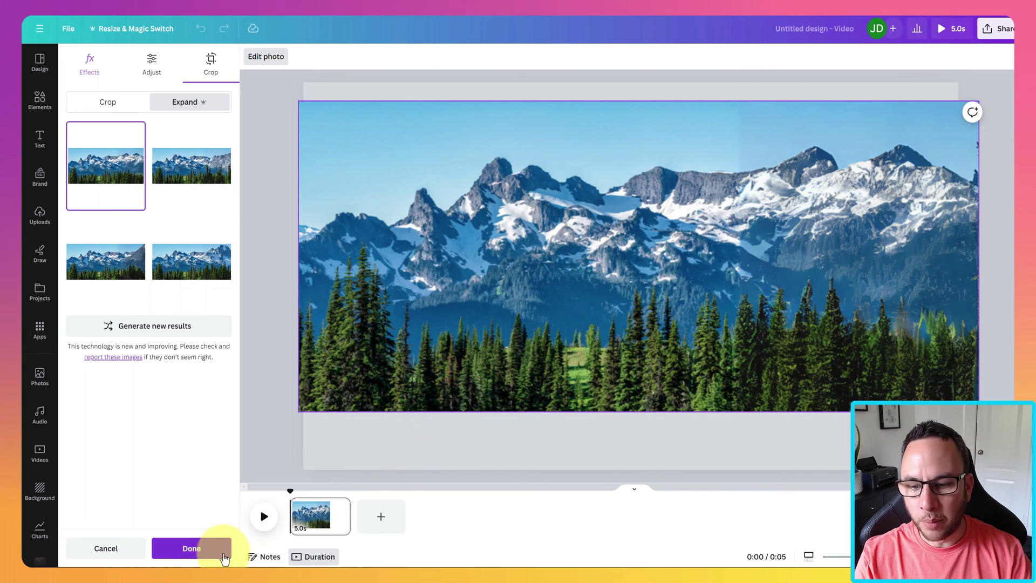
{"action": "left_click", "coordinate": [186, 548]}
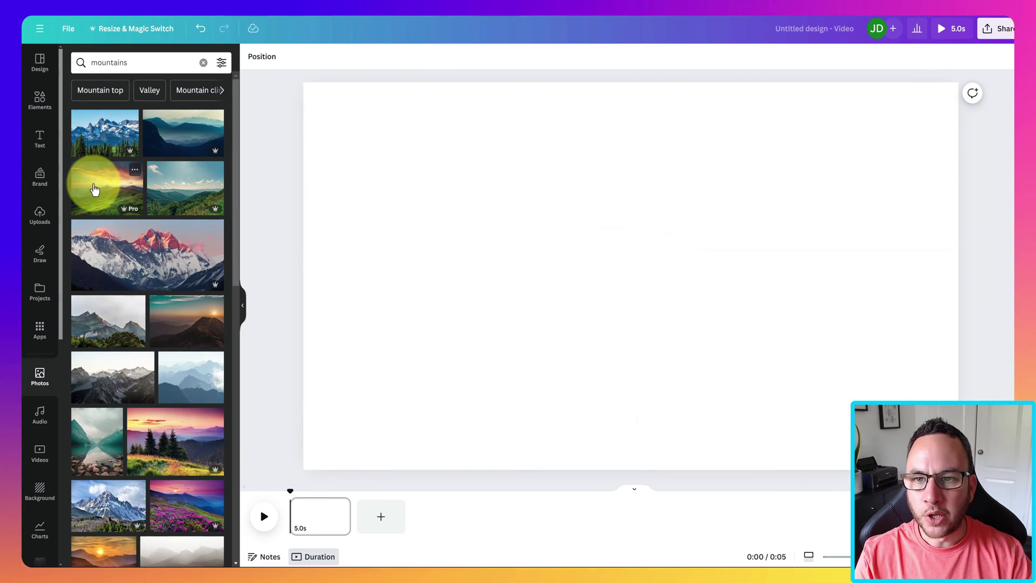
Step: Search photos for 'lady umbrella' and add the red-umbrella woman photo
{"action": "left_click", "coordinate": [38, 102]}
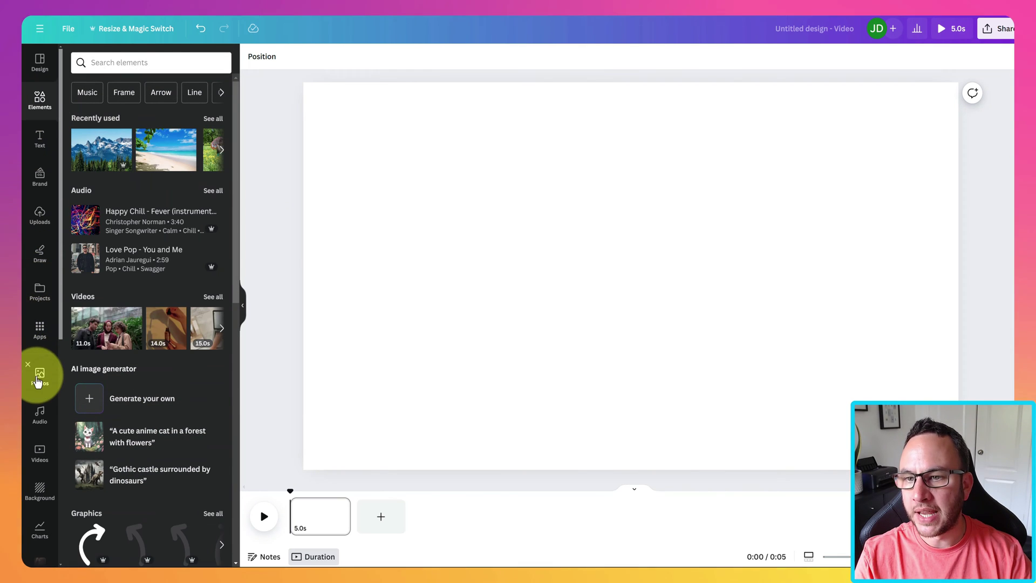
{"action": "left_click", "coordinate": [38, 382]}
{"action": "double_click", "coordinate": [113, 64]}
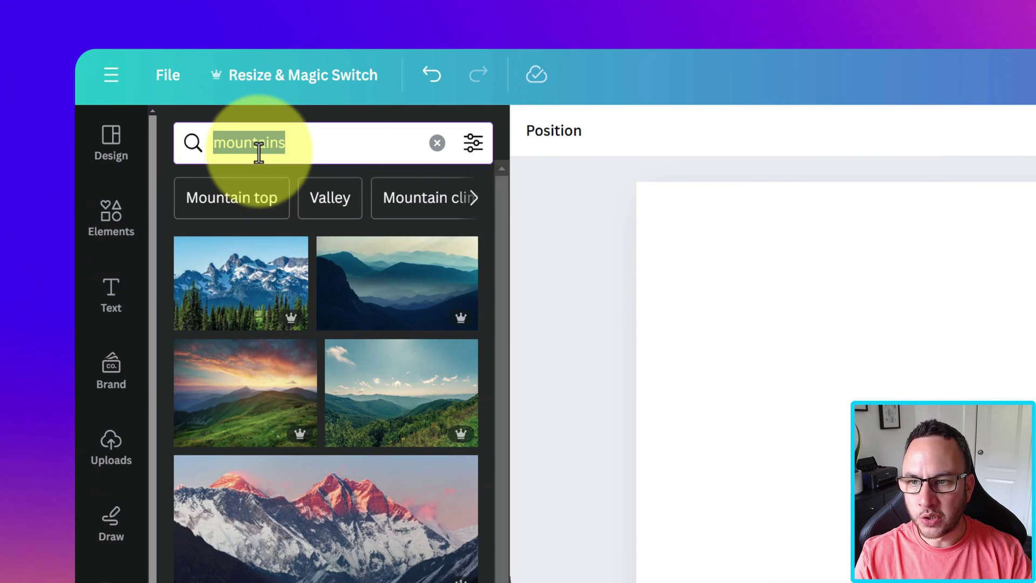
{"action": "type", "text": "lady umbrella"}
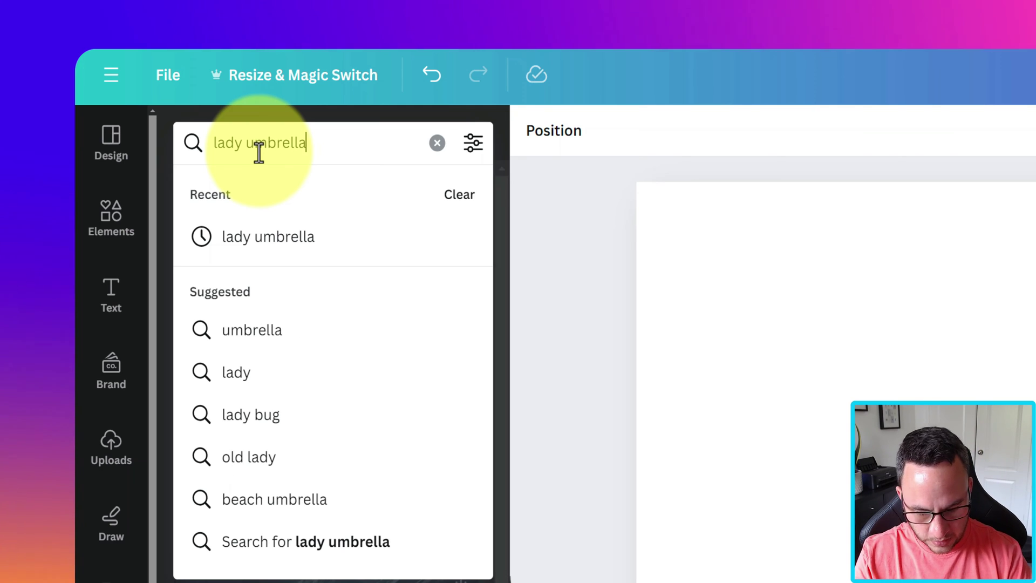
{"action": "key", "text": "Return"}
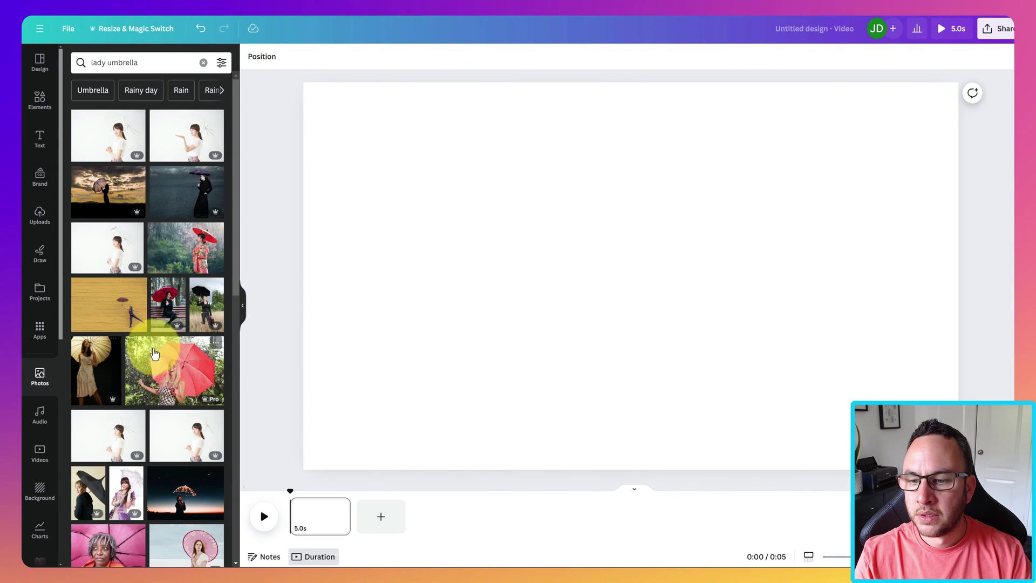
{"action": "left_click", "coordinate": [165, 364]}
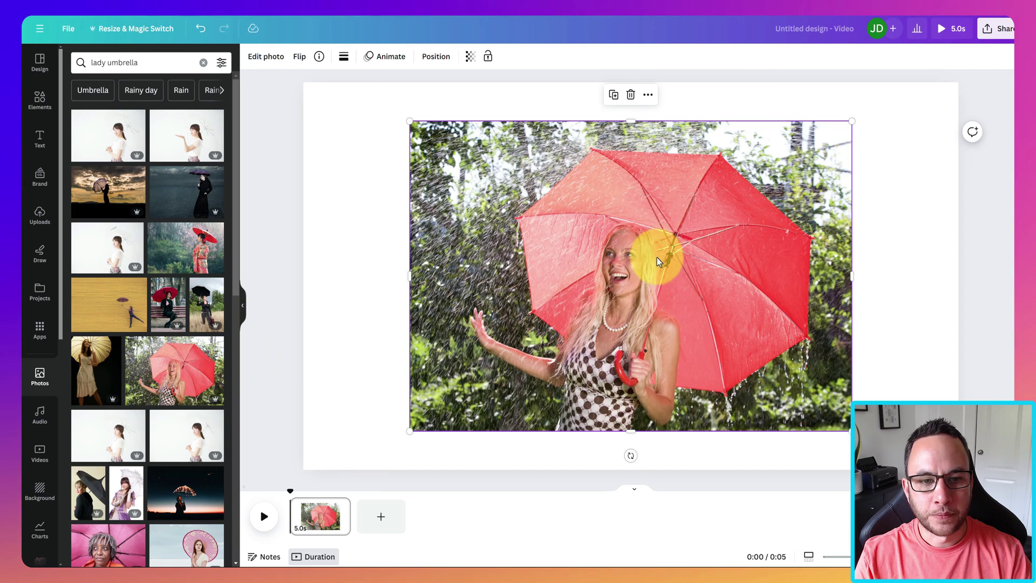
Step: Move the umbrella photo right and generate a Magic Expand toward the page's left edge
{"action": "left_click_drag", "start_coordinate": [657, 261], "coordinate": [738, 256]}
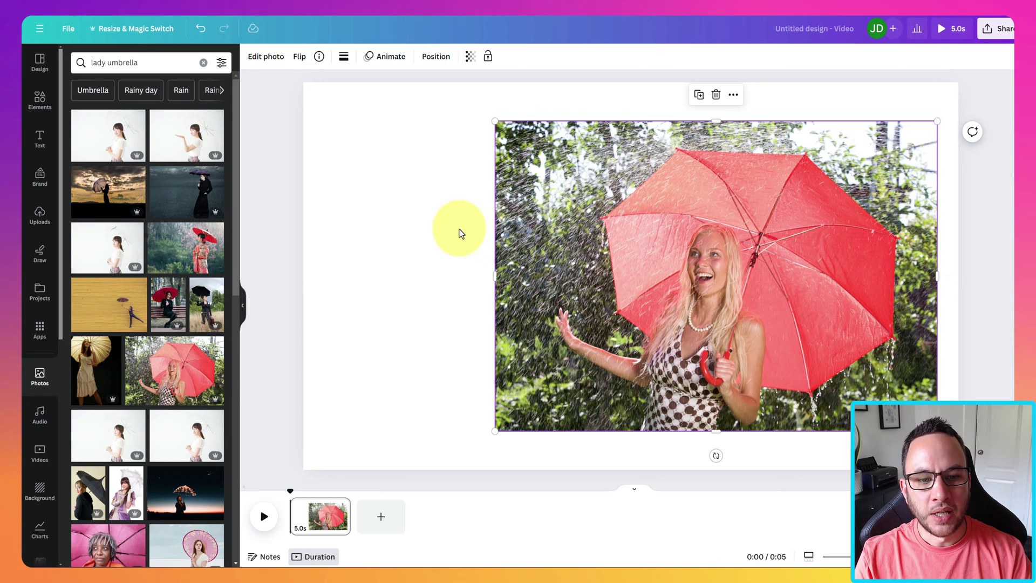
{"action": "left_click", "coordinate": [265, 61]}
{"action": "left_click", "coordinate": [178, 132]}
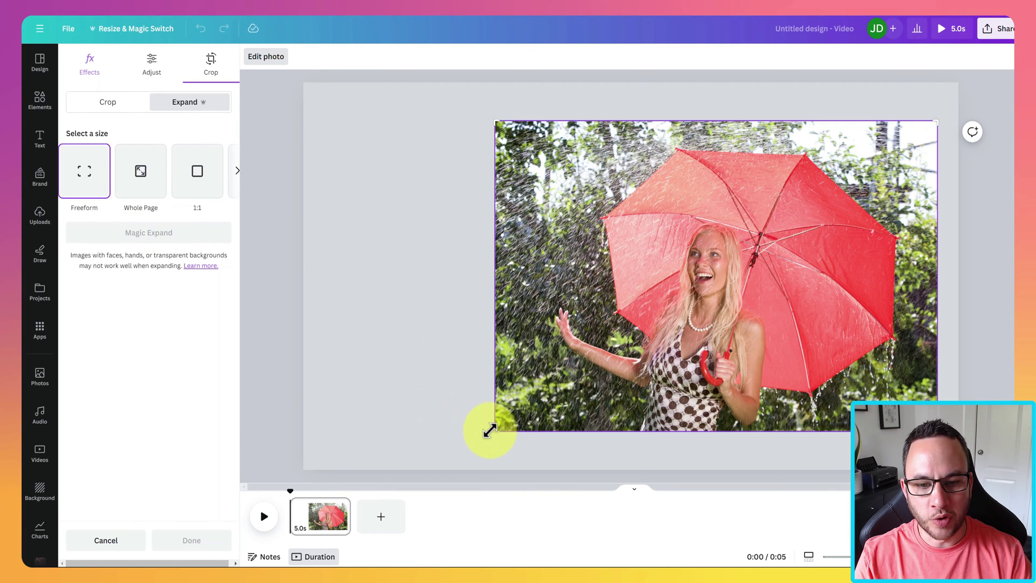
{"action": "left_click_drag", "start_coordinate": [464, 430], "coordinate": [299, 428]}
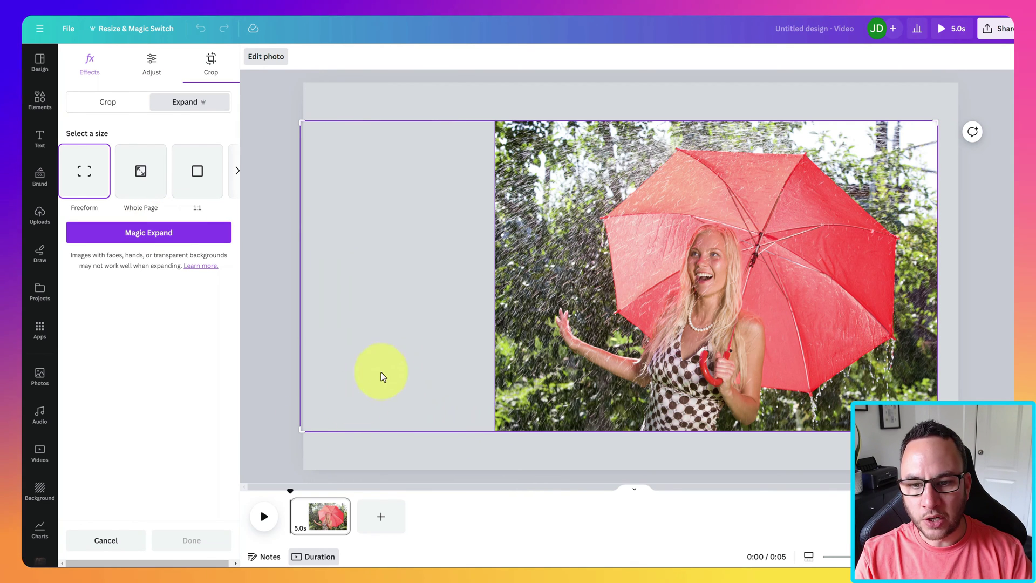
{"action": "left_click", "coordinate": [182, 242]}
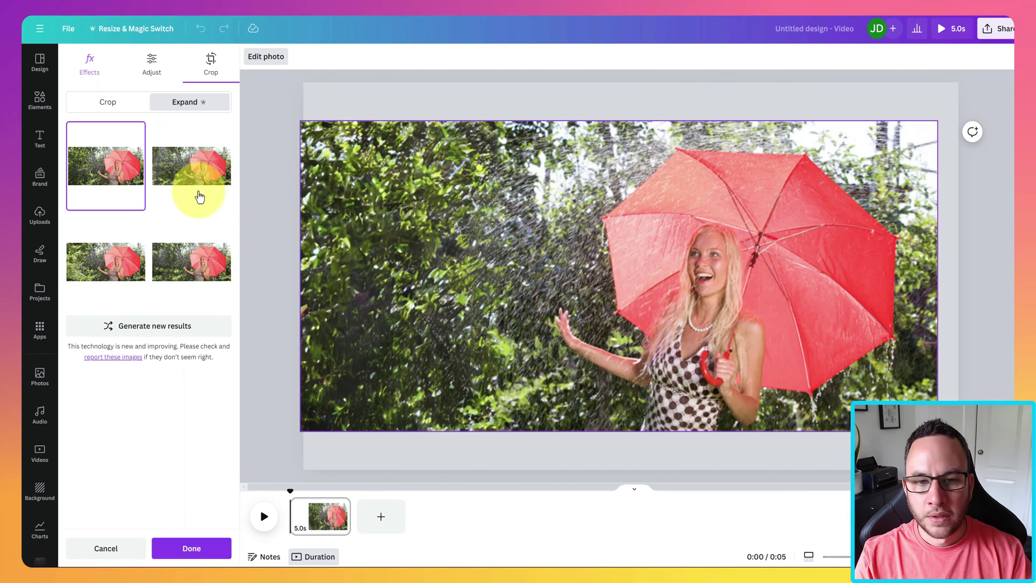
Step: Keep the second expanded version and shift the photo slightly to align it
{"action": "left_click", "coordinate": [188, 181]}
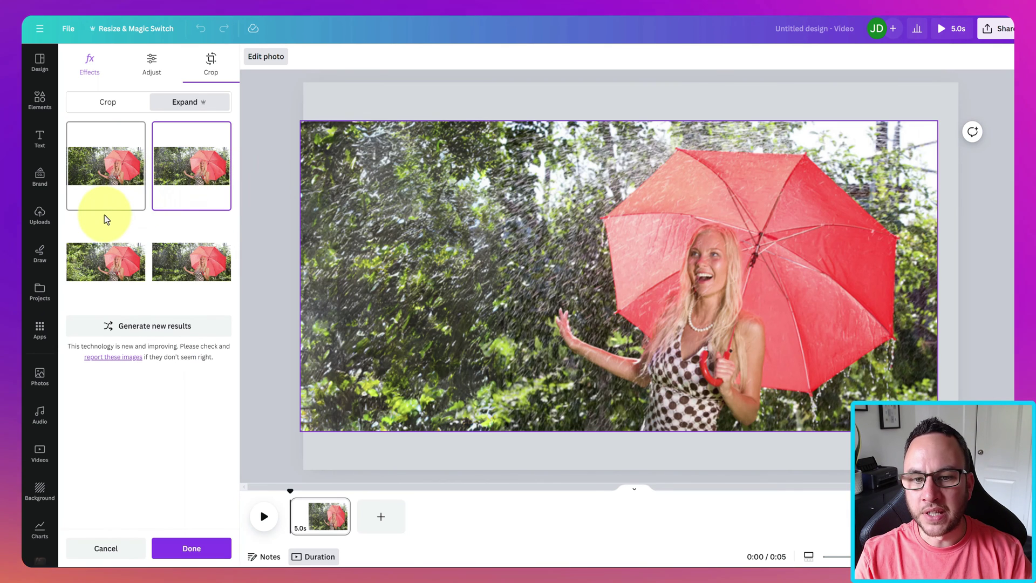
{"action": "left_click", "coordinate": [106, 277]}
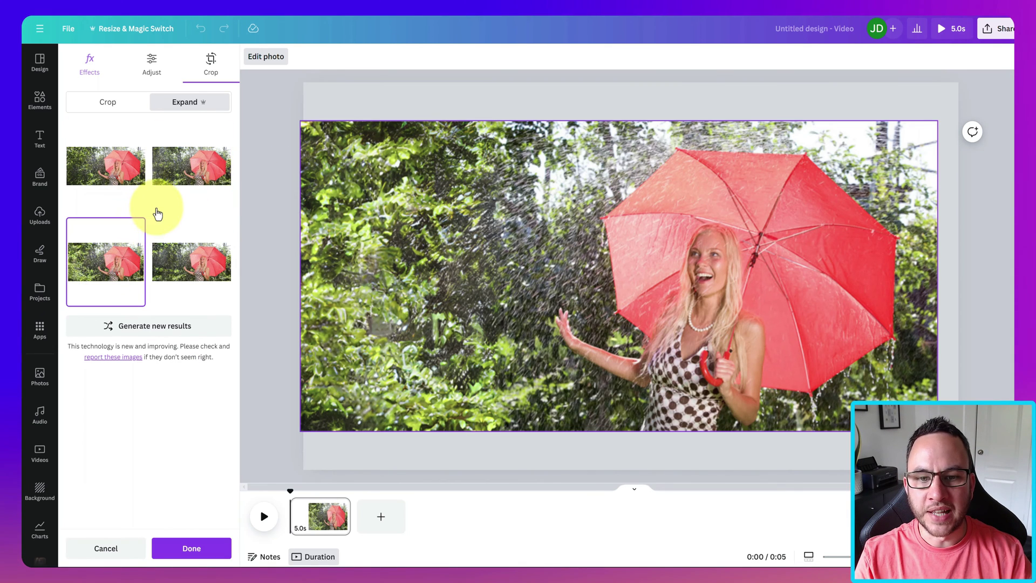
{"action": "left_click", "coordinate": [182, 193]}
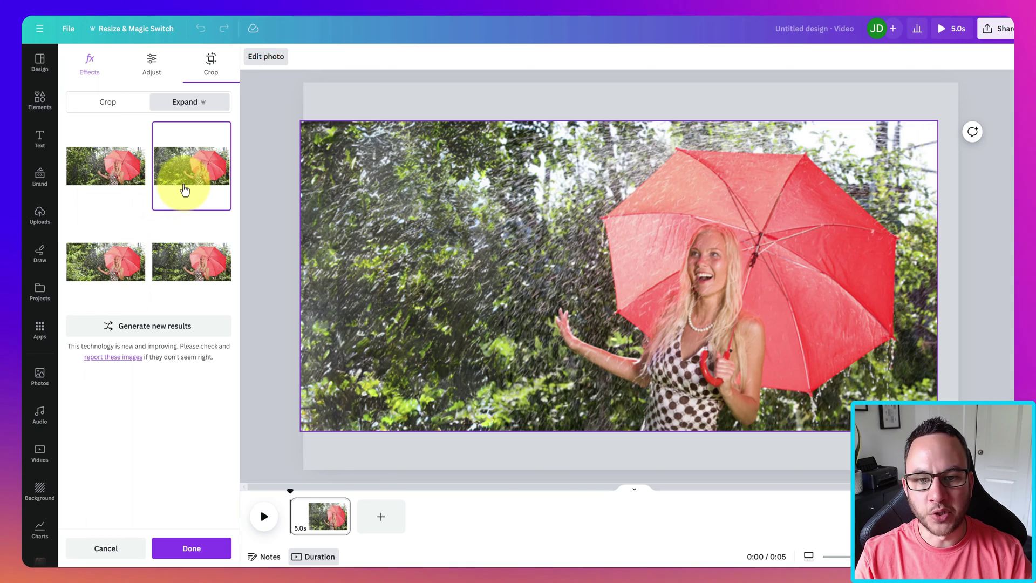
{"action": "left_click", "coordinate": [193, 548]}
{"action": "left_click_drag", "start_coordinate": [482, 312], "coordinate": [447, 250]}
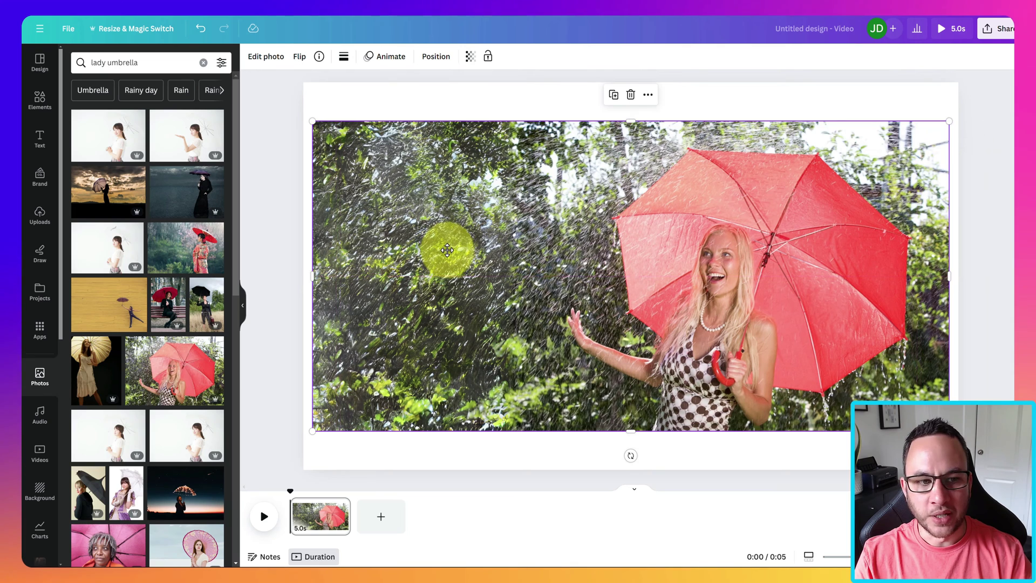
Step: Add the recent title combination, colour it white, and enlarge it in the upper left
{"action": "left_click", "coordinate": [43, 152]}
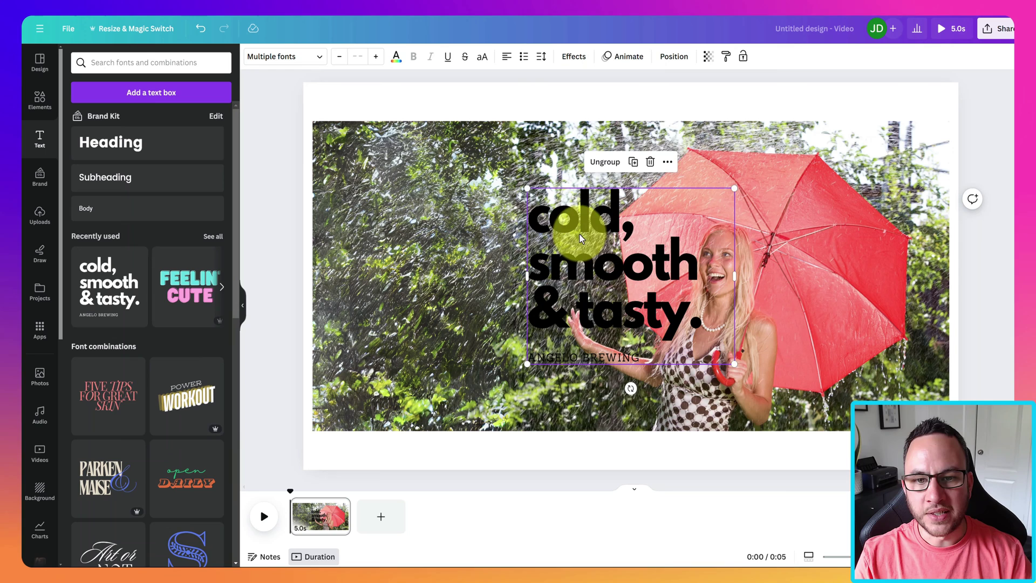
{"action": "left_click_drag", "start_coordinate": [594, 226], "coordinate": [406, 172]}
{"action": "left_click", "coordinate": [395, 57]}
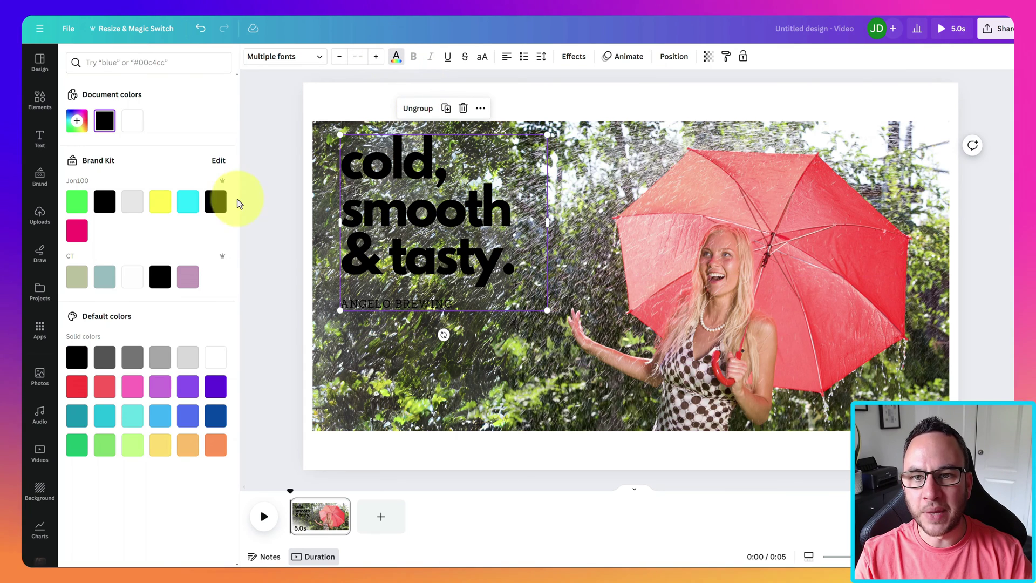
{"action": "left_click", "coordinate": [132, 278]}
{"action": "left_click_drag", "start_coordinate": [549, 309], "coordinate": [614, 390]}
{"action": "left_click_drag", "start_coordinate": [498, 232], "coordinate": [493, 232]}
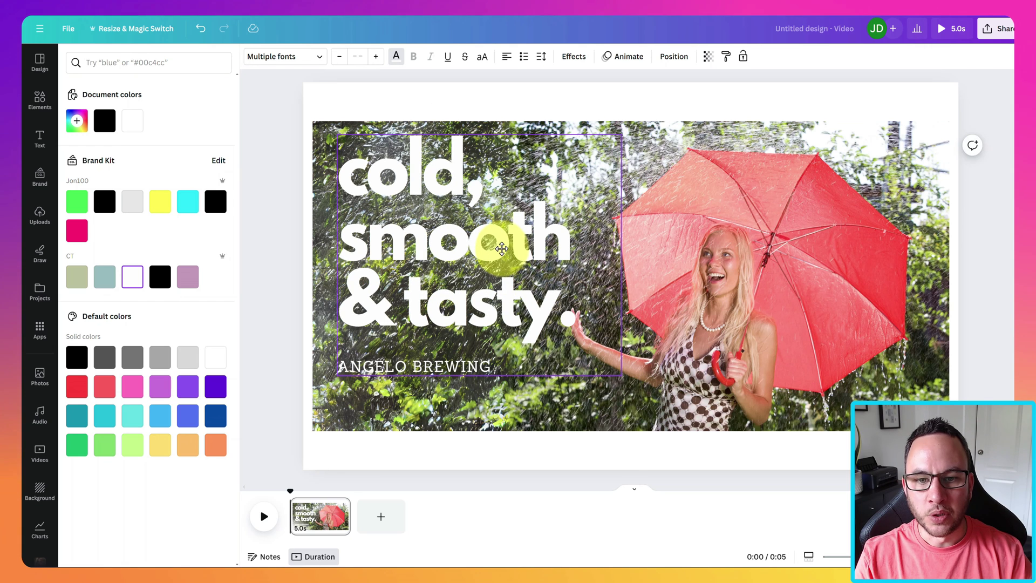
Step: Give the title a Lift shadow and place it over the left foliage
{"action": "left_click", "coordinate": [572, 63]}
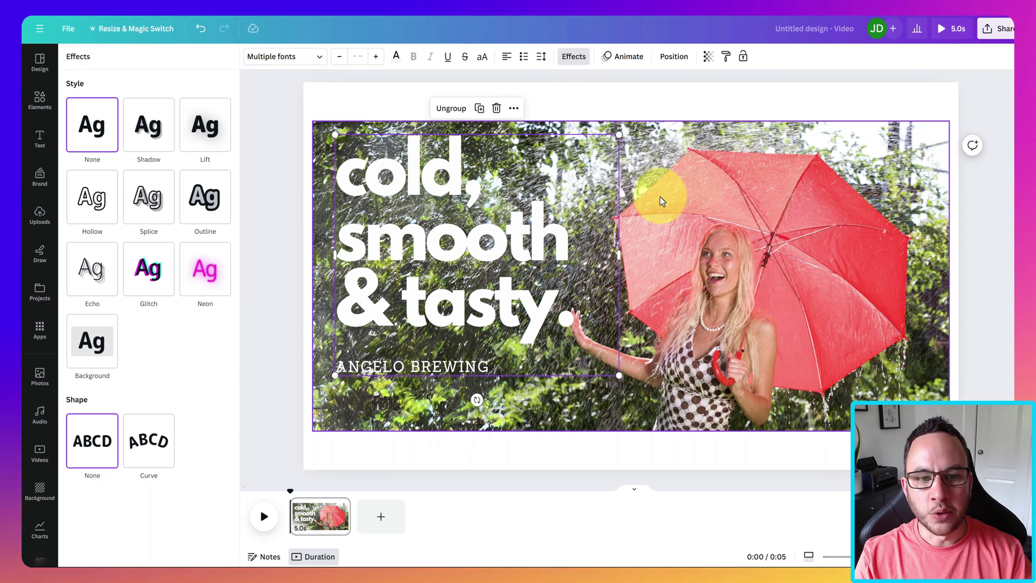
{"action": "left_click", "coordinate": [222, 133]}
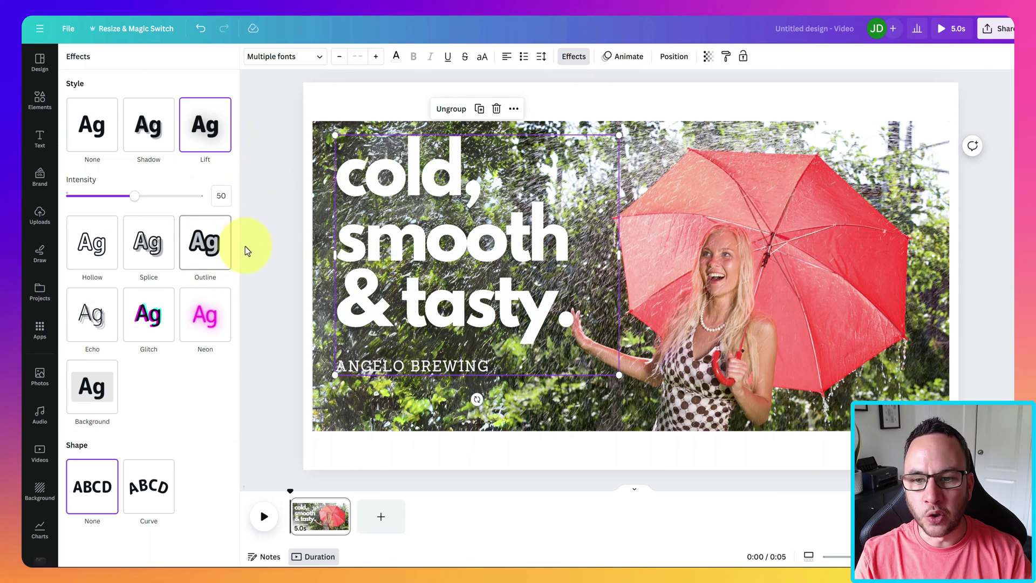
{"action": "left_click_drag", "start_coordinate": [388, 244], "coordinate": [671, 272]}
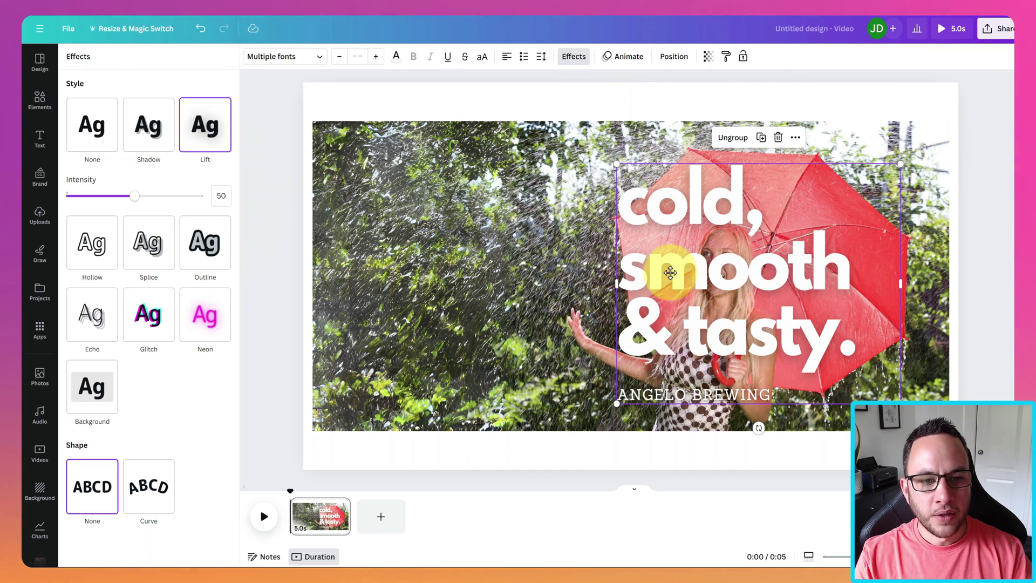
{"action": "left_click_drag", "start_coordinate": [753, 285], "coordinate": [461, 254]}
{"action": "left_click", "coordinate": [675, 293]}
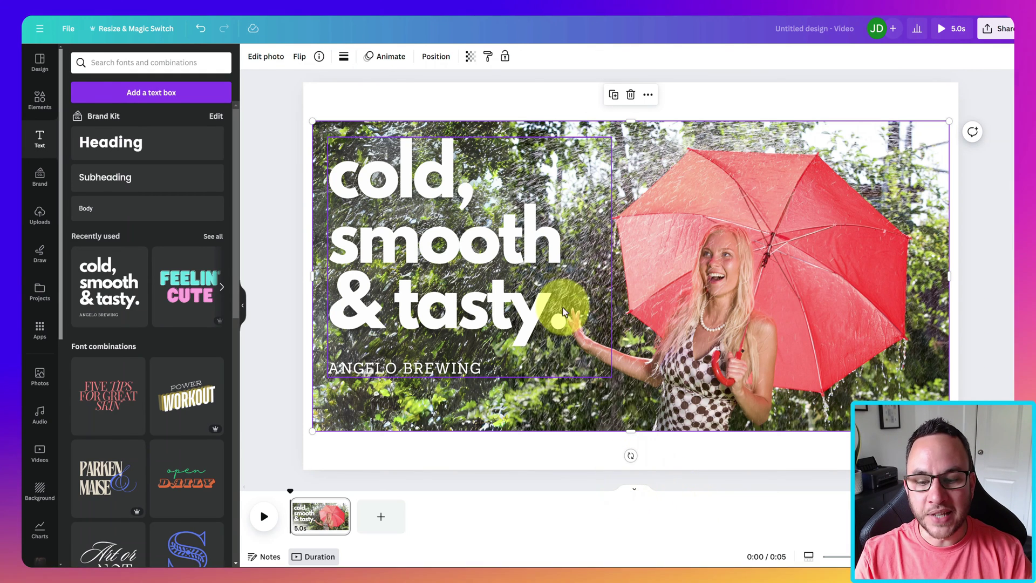
Step: Add a second blank page and place the black-umbrella portrait from the photo results on it
{"action": "left_click", "coordinate": [381, 519]}
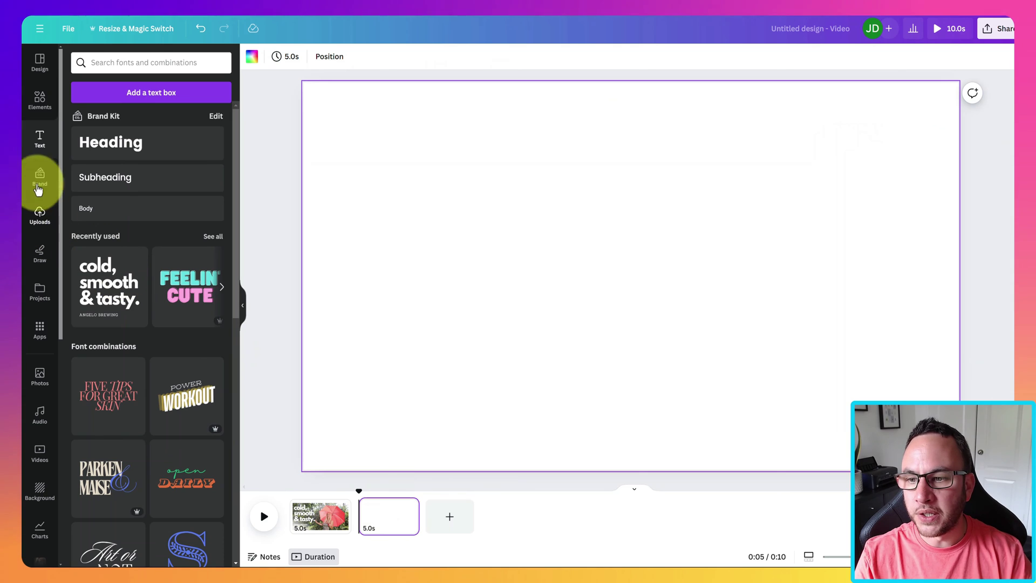
{"action": "left_click", "coordinate": [38, 378]}
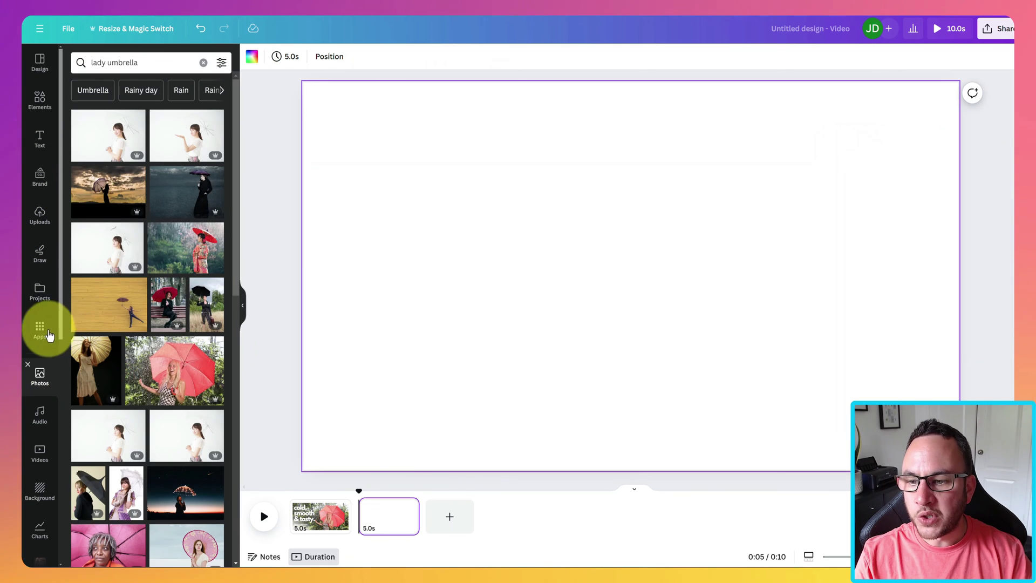
{"action": "scroll", "coordinate": [173, 345], "scroll_direction": "down", "scroll_amount": 2}
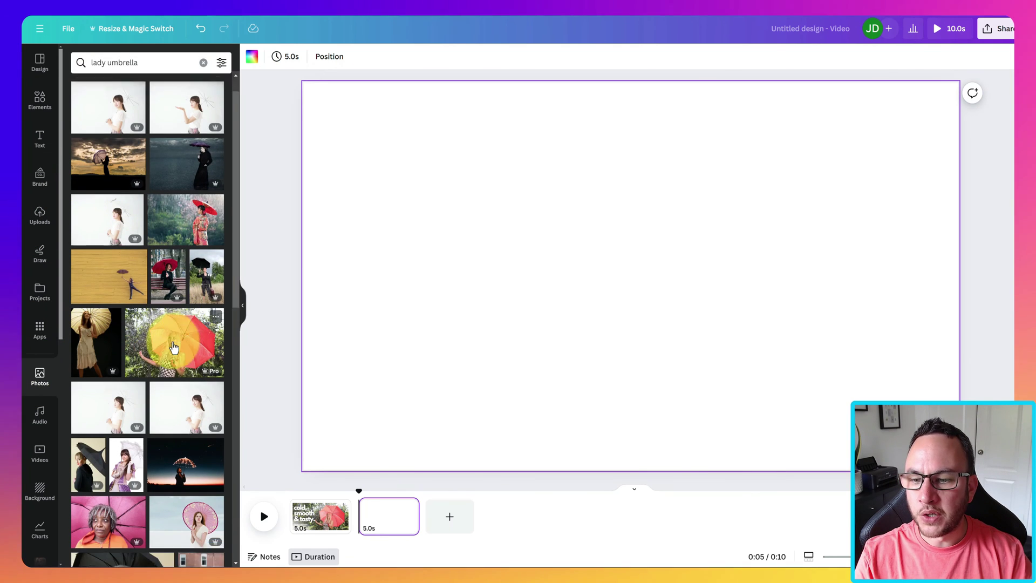
{"action": "scroll", "coordinate": [174, 347], "scroll_direction": "down", "scroll_amount": 3}
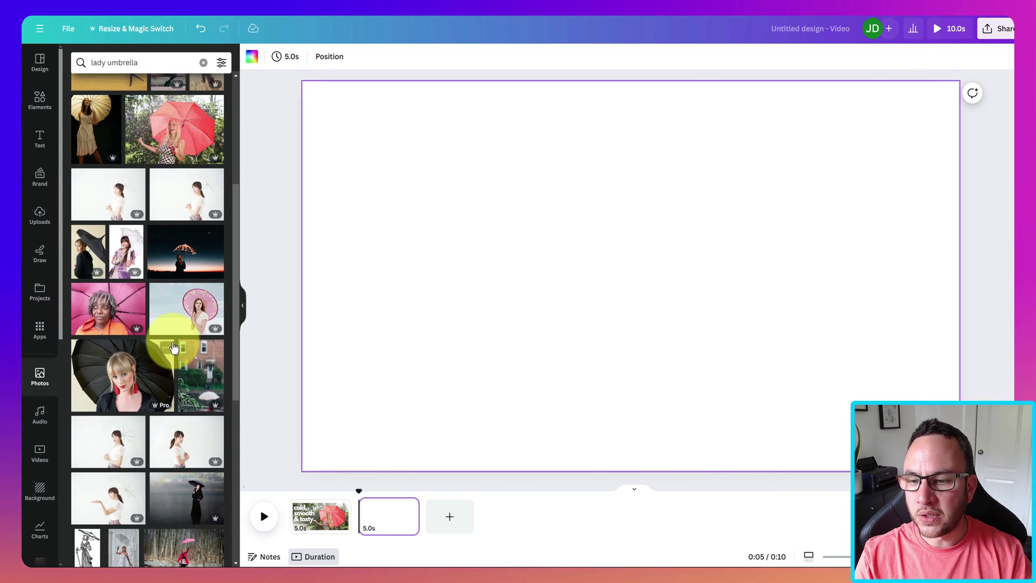
{"action": "left_click", "coordinate": [116, 370]}
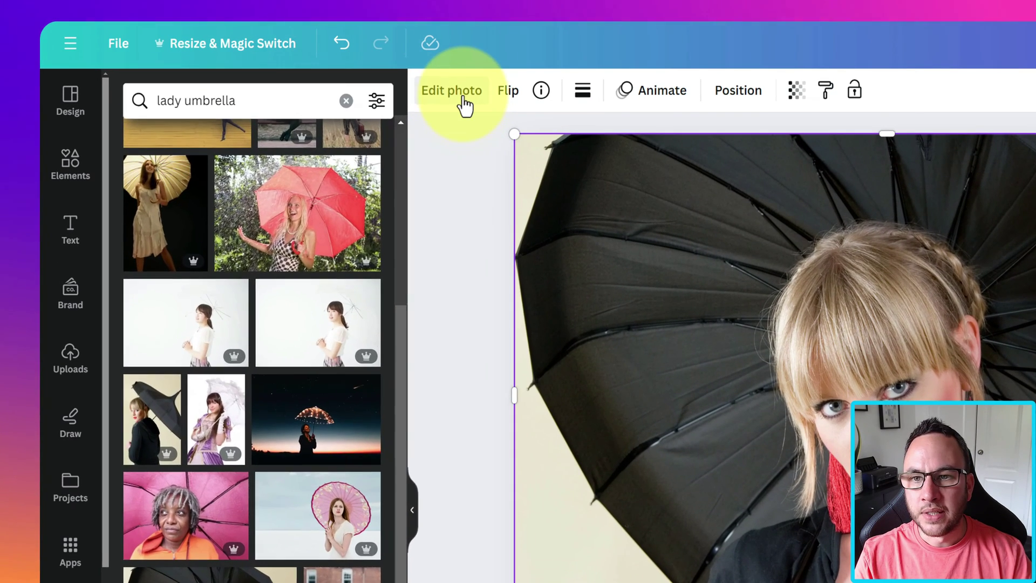
Step: Generate Magic Expand versions of the portrait sized to the whole page
{"action": "left_click", "coordinate": [271, 58]}
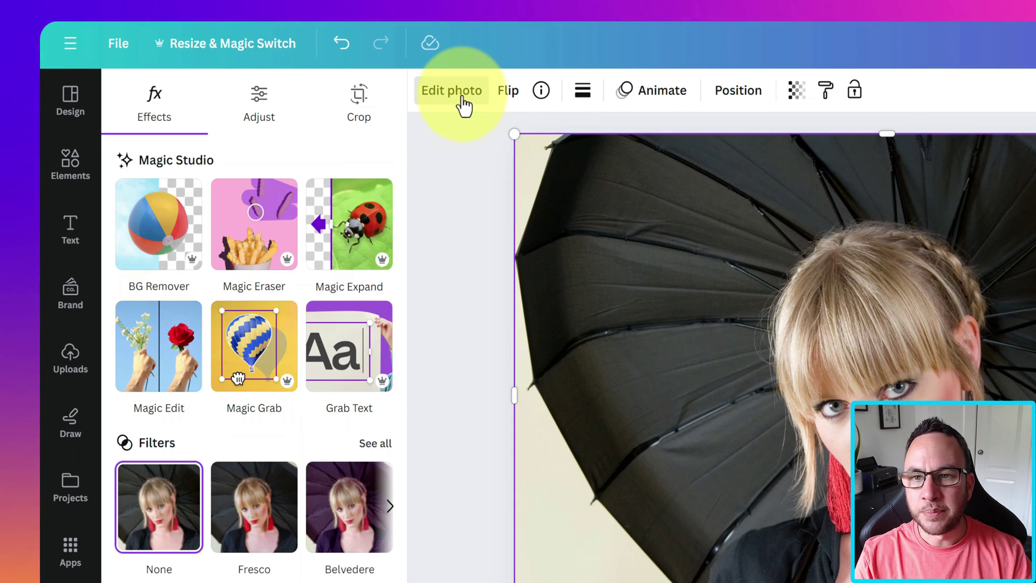
{"action": "left_click", "coordinate": [343, 213]}
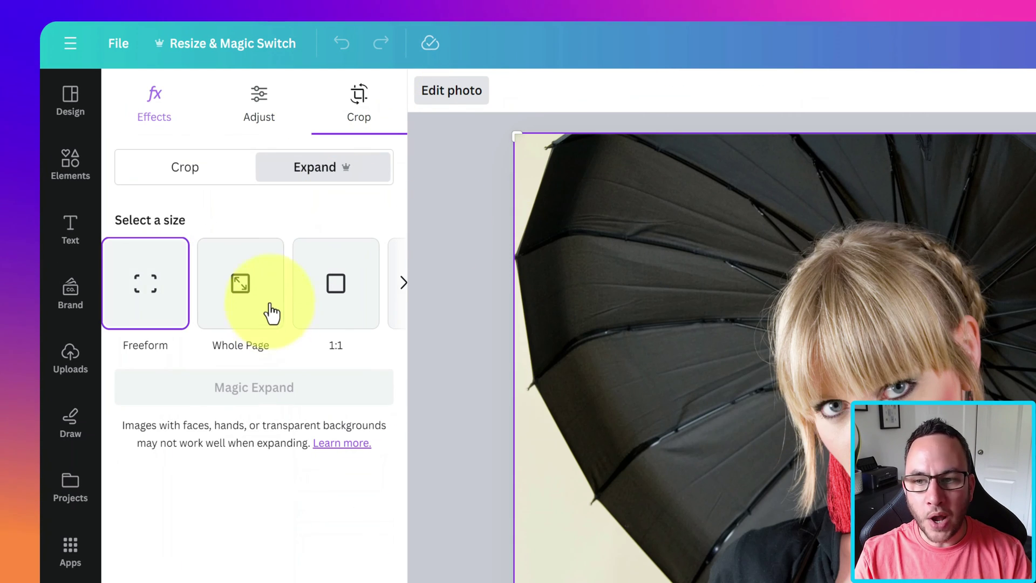
{"action": "left_click", "coordinate": [221, 296]}
{"action": "left_click", "coordinate": [243, 396]}
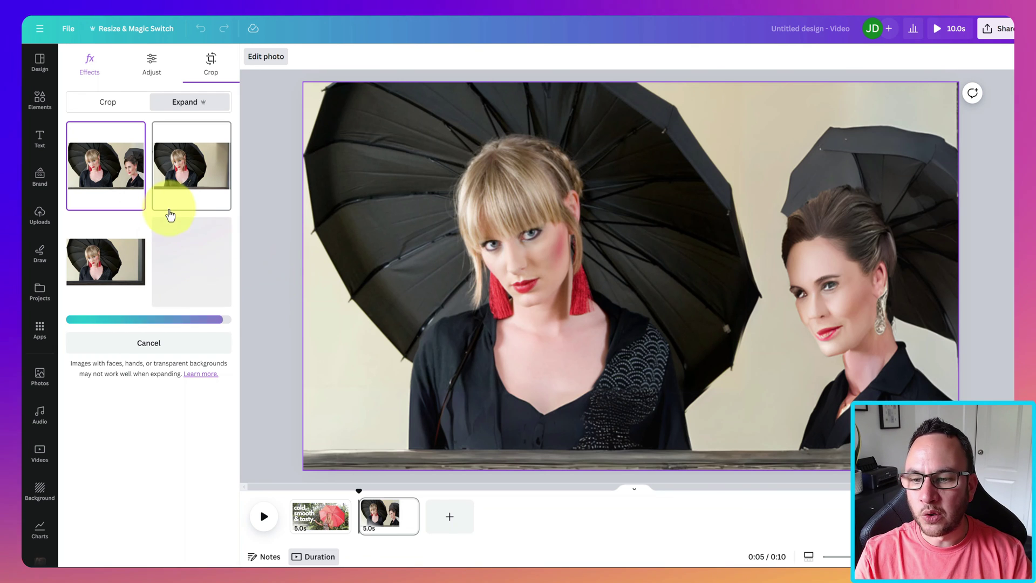
Step: Compare the expanded results and apply the top-right single-woman version to the portrait
{"action": "left_click", "coordinate": [195, 174]}
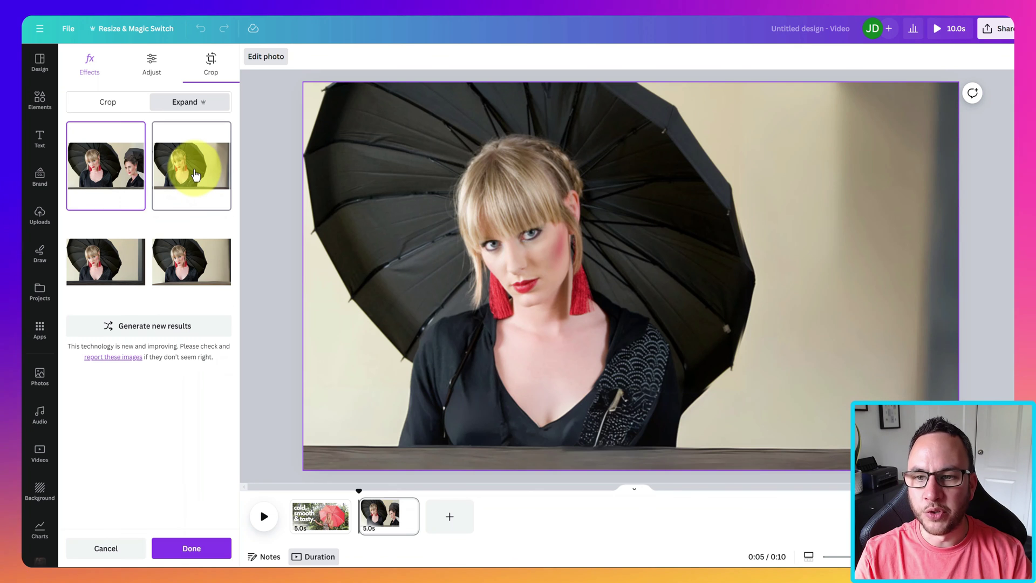
{"action": "left_click", "coordinate": [104, 164]}
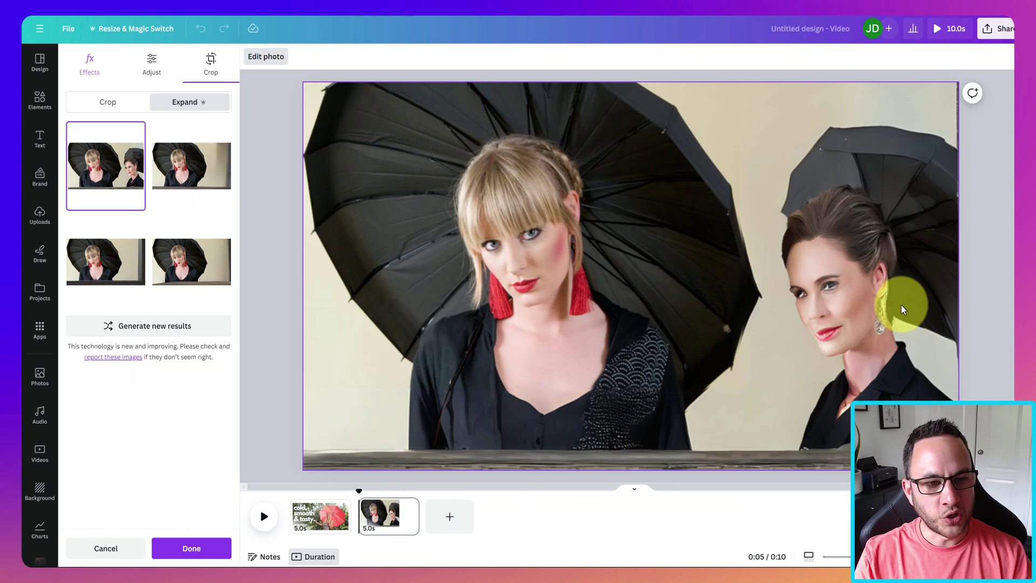
{"action": "left_click", "coordinate": [195, 171]}
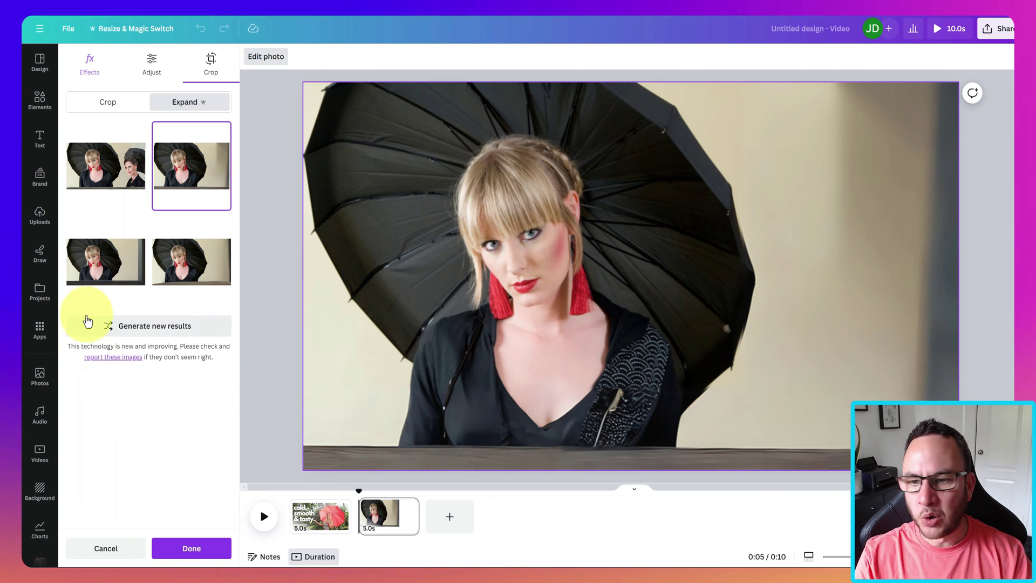
{"action": "left_click", "coordinate": [104, 272]}
{"action": "left_click", "coordinate": [183, 268]}
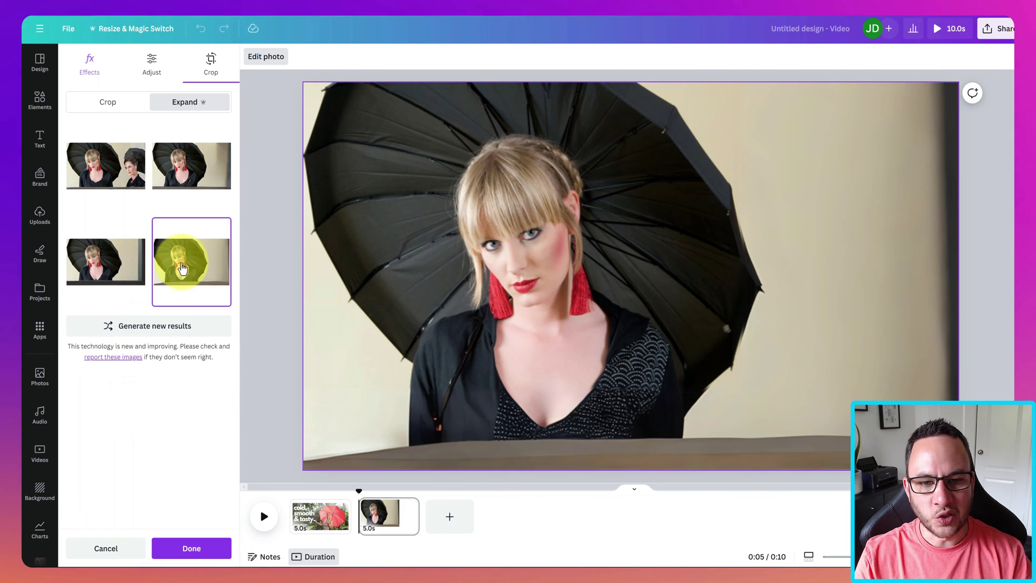
{"action": "left_click", "coordinate": [200, 158]}
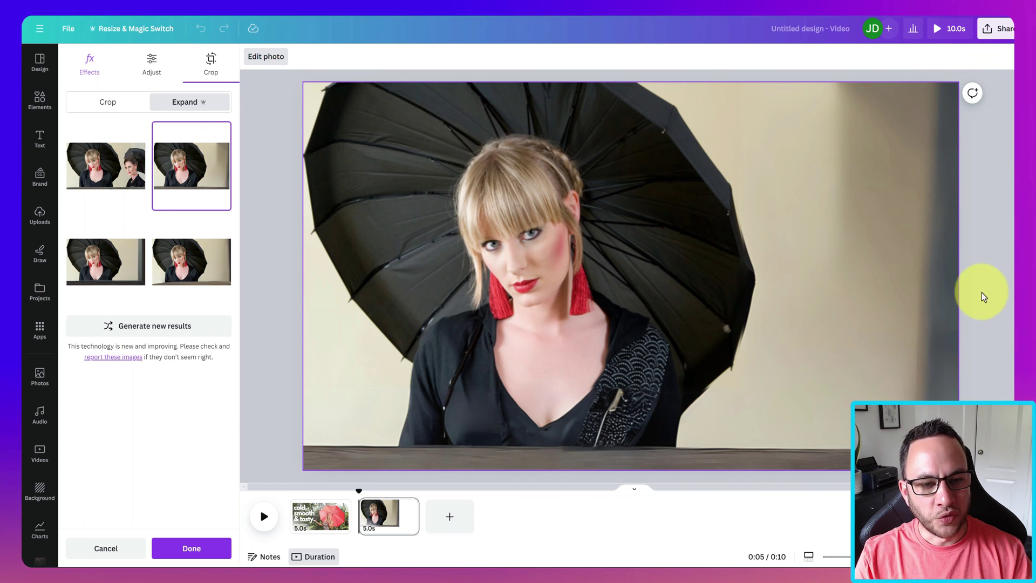
{"action": "left_click", "coordinate": [208, 548]}
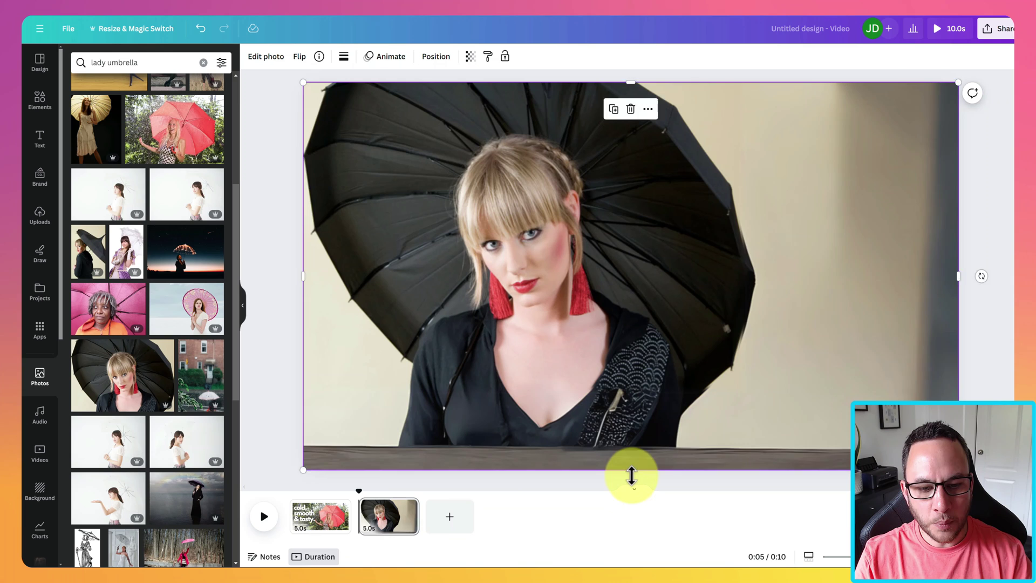
Step: Stretch the portrait down and right to cover the page, then try dragging the original portrait onto it
{"action": "left_click_drag", "start_coordinate": [631, 475], "coordinate": [631, 497]}
{"action": "left_click_drag", "start_coordinate": [958, 286], "coordinate": [967, 286]}
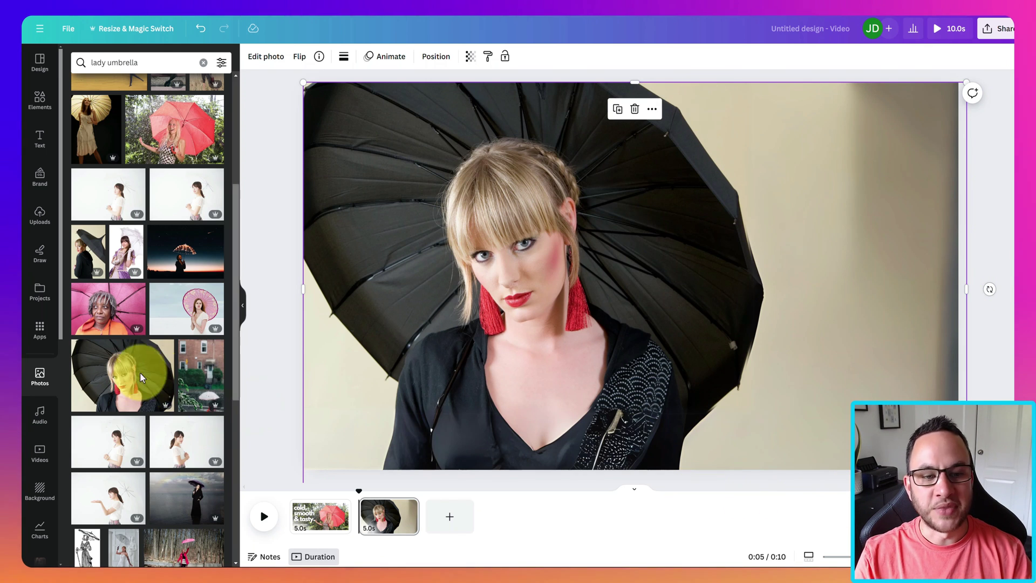
{"action": "left_click_drag", "start_coordinate": [115, 365], "coordinate": [432, 274]}
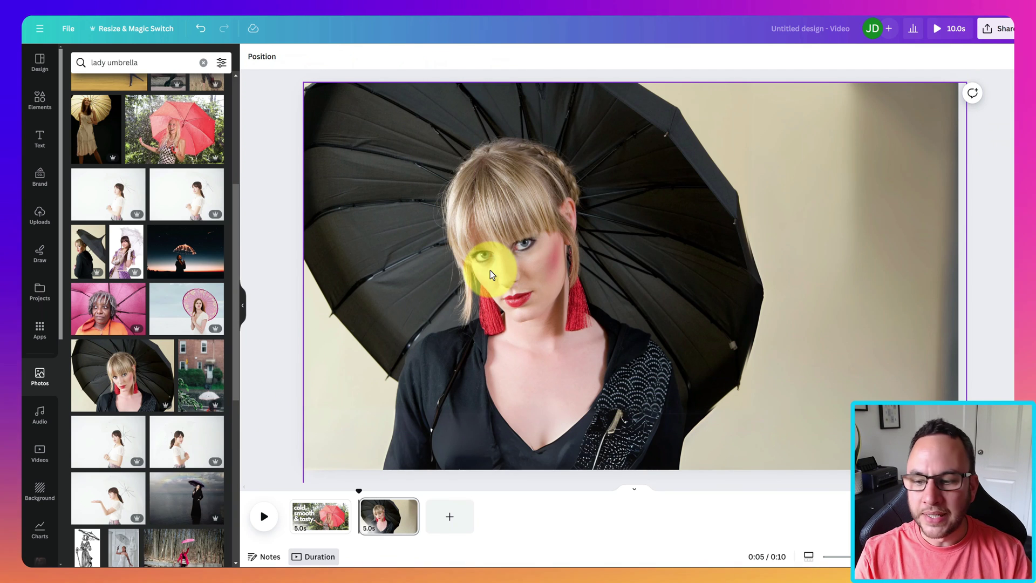